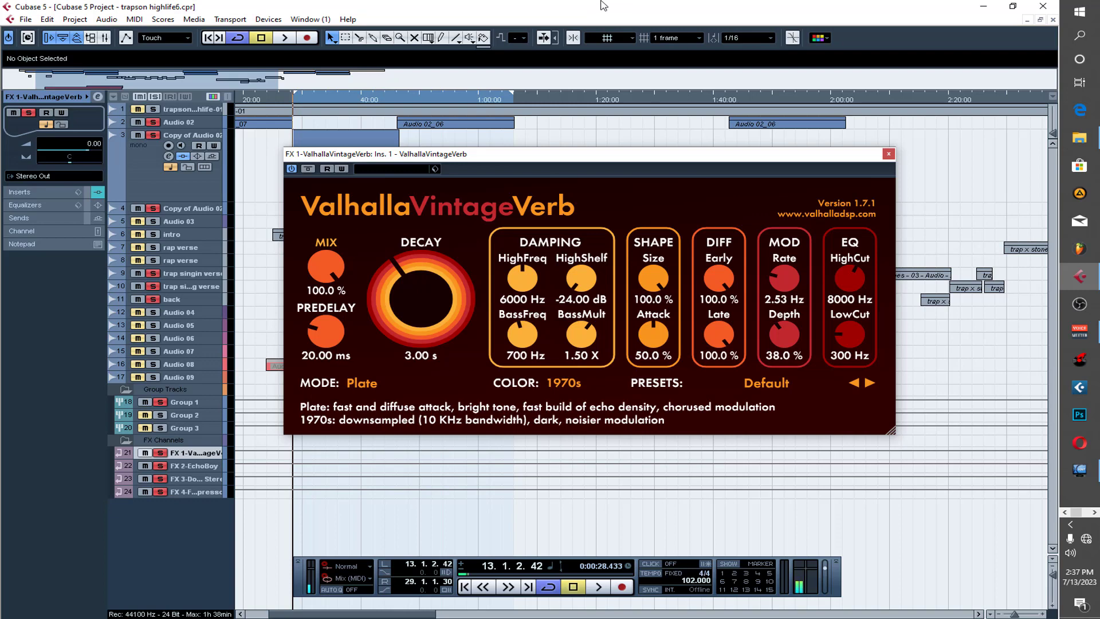
- Select the Group 1 track and look over its insert chain and its sends
{"action": "left_click", "coordinate": [191, 403]}
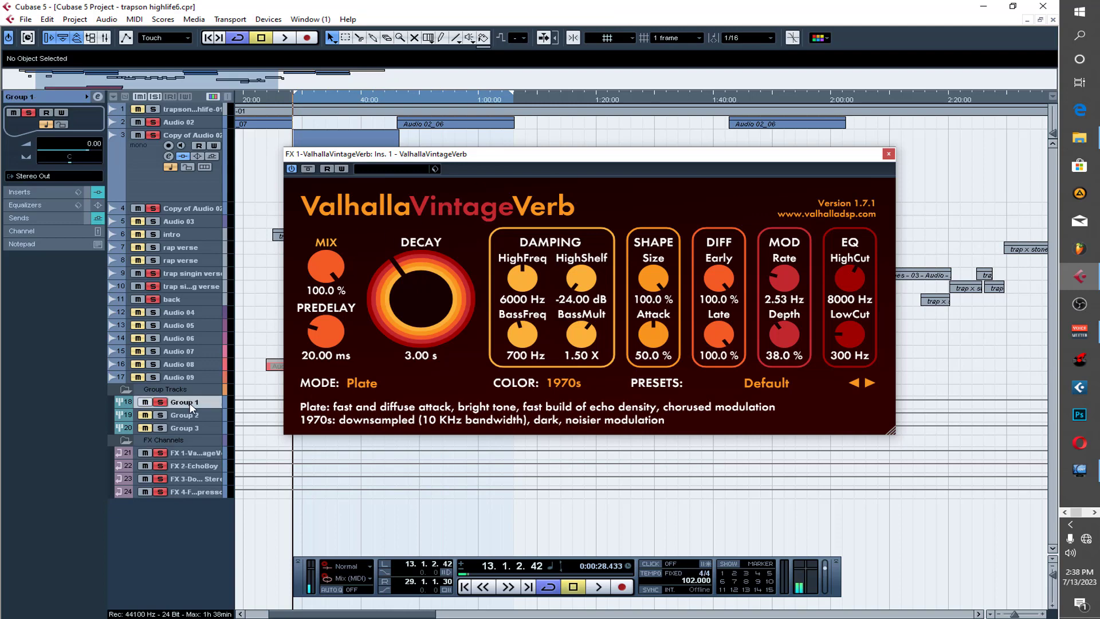
{"action": "left_click", "coordinate": [26, 189]}
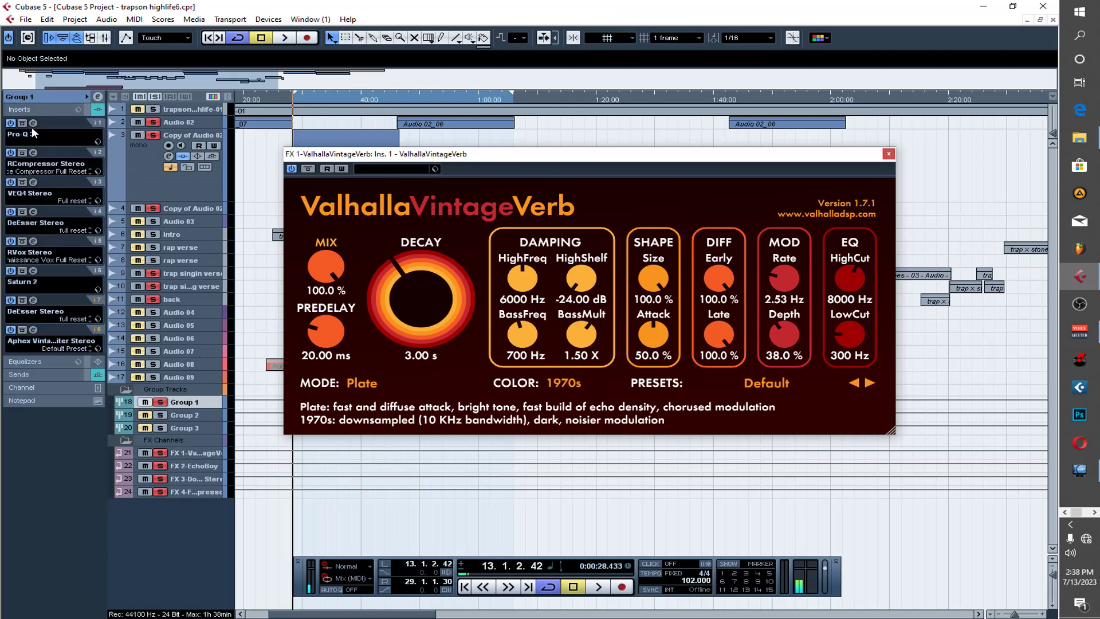
{"action": "left_click", "coordinate": [35, 101]}
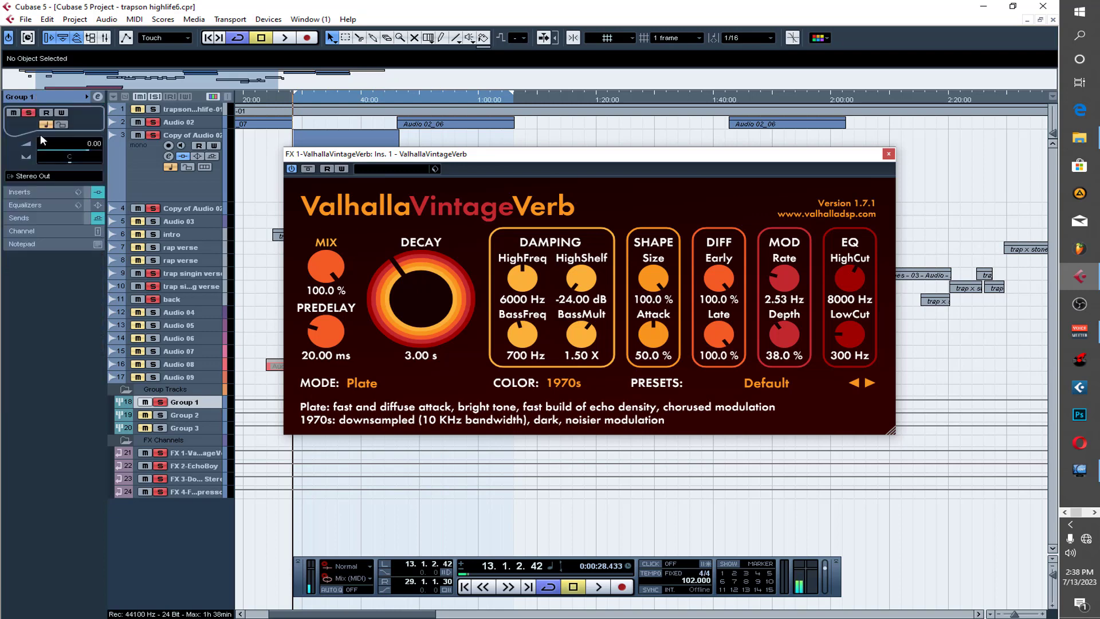
{"action": "left_click_drag", "start_coordinate": [210, 86], "coordinate": [169, 91]}
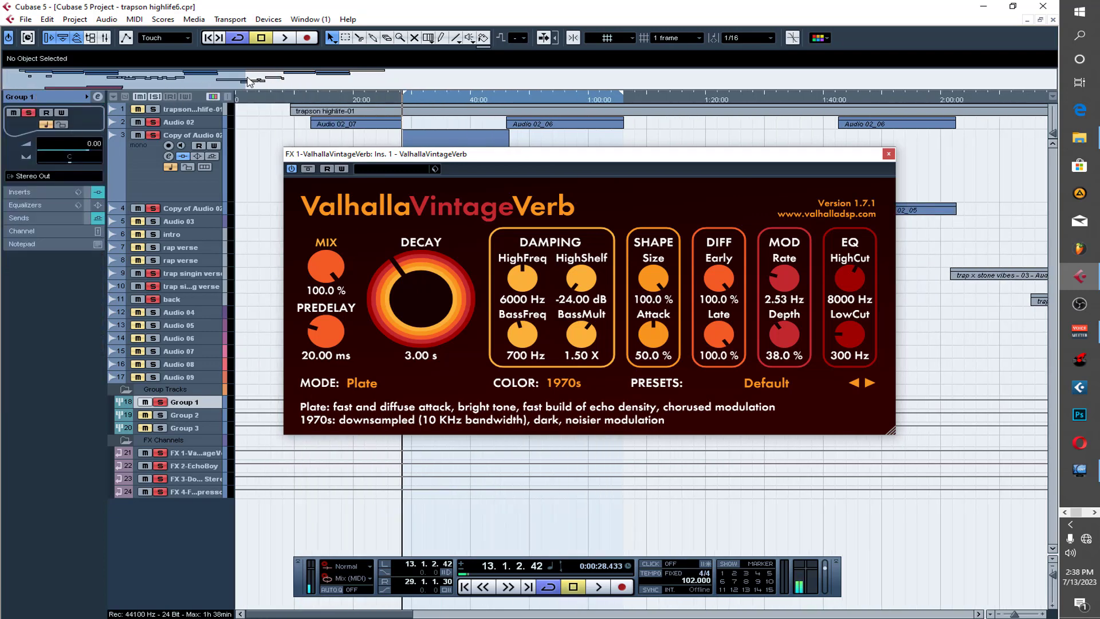
{"action": "left_click_drag", "start_coordinate": [251, 83], "coordinate": [652, 83]}
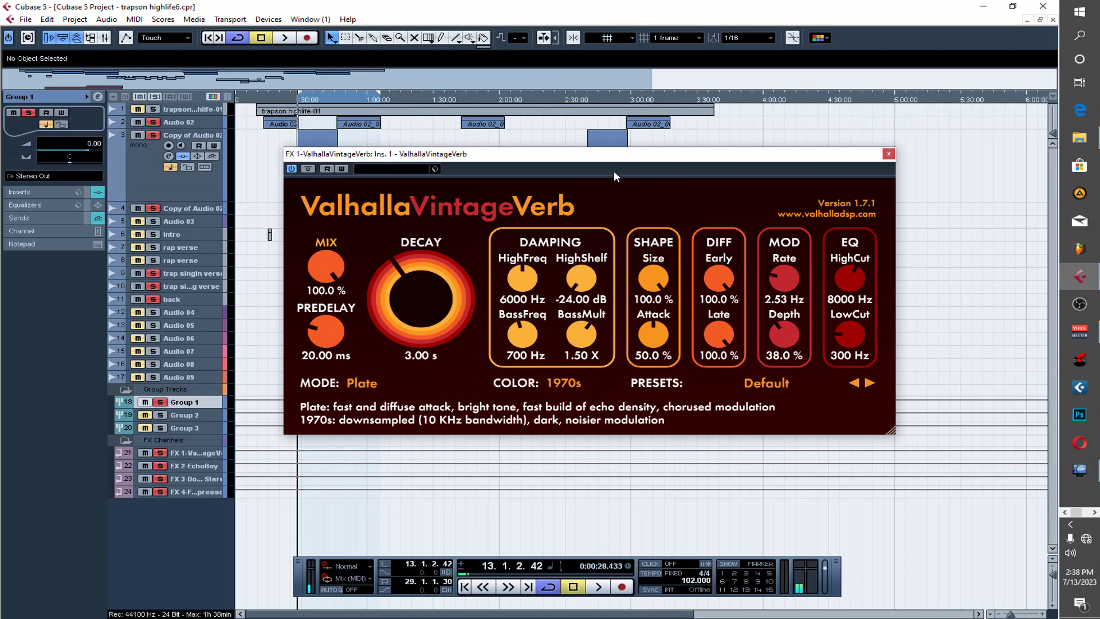
{"action": "left_click", "coordinate": [31, 192]}
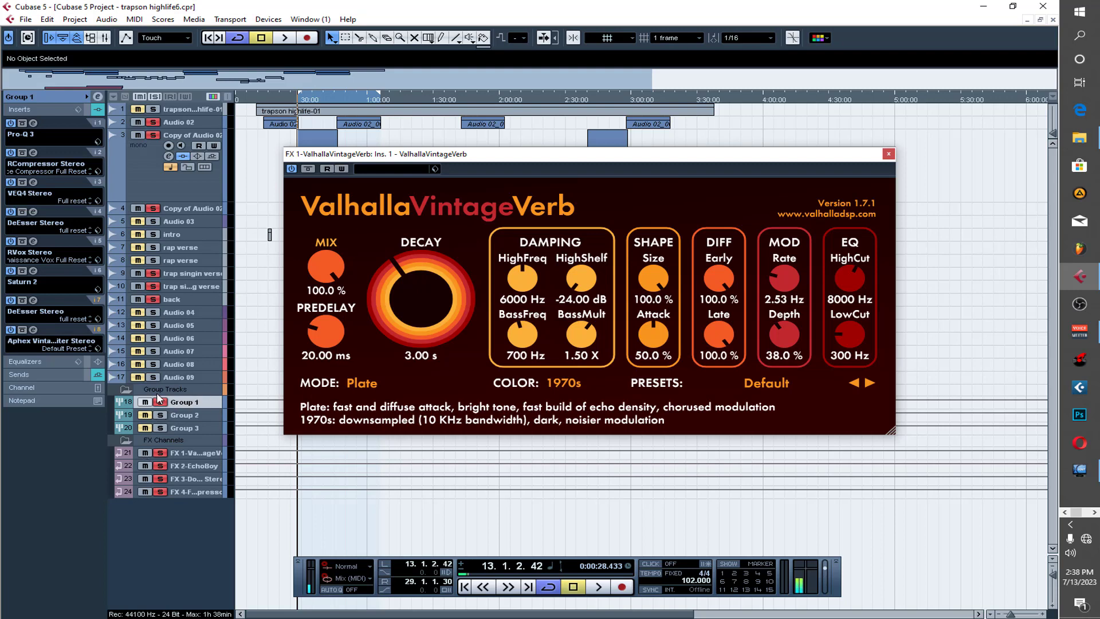
{"action": "left_click", "coordinate": [49, 375]}
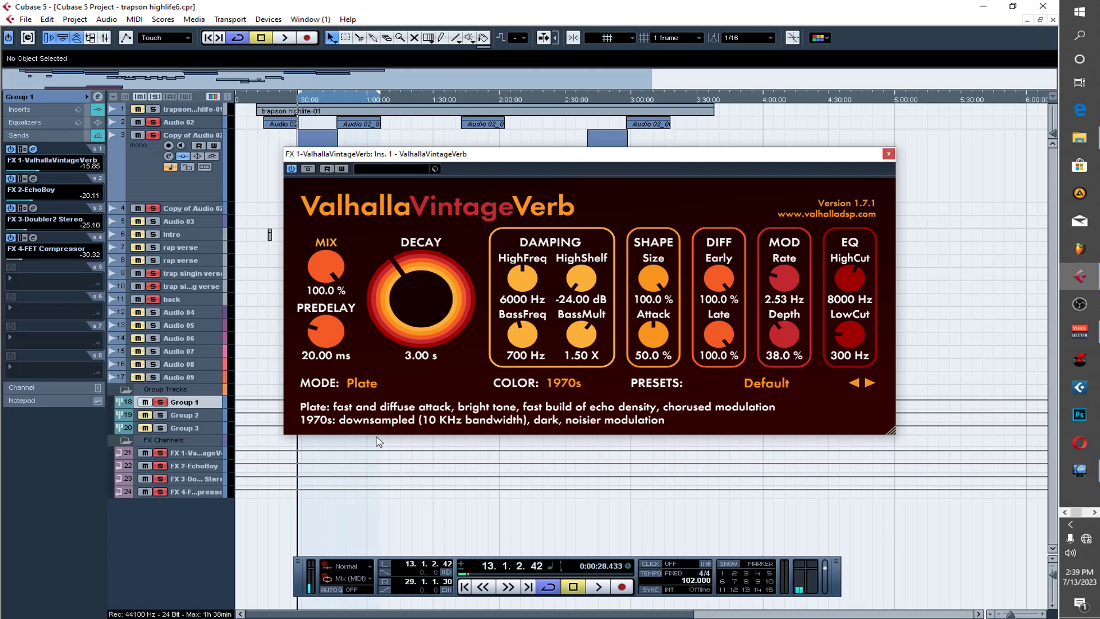
- Look through the reverb modes offered by ValhallaVintageVerb, leaving Plate selected
{"action": "left_click", "coordinate": [371, 387]}
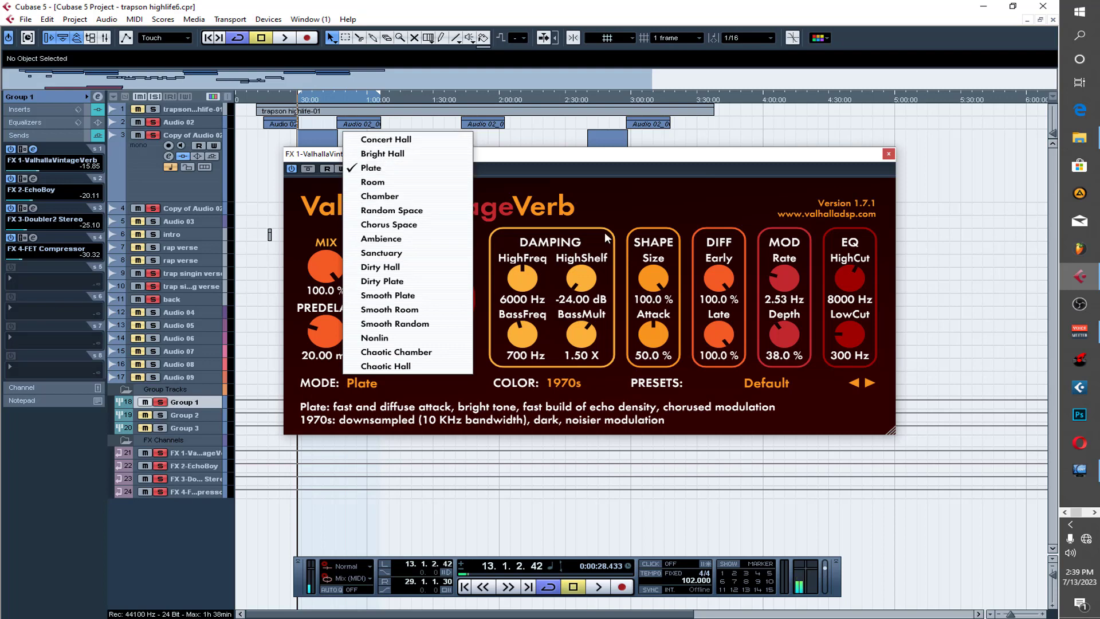
{"action": "left_click", "coordinate": [688, 164]}
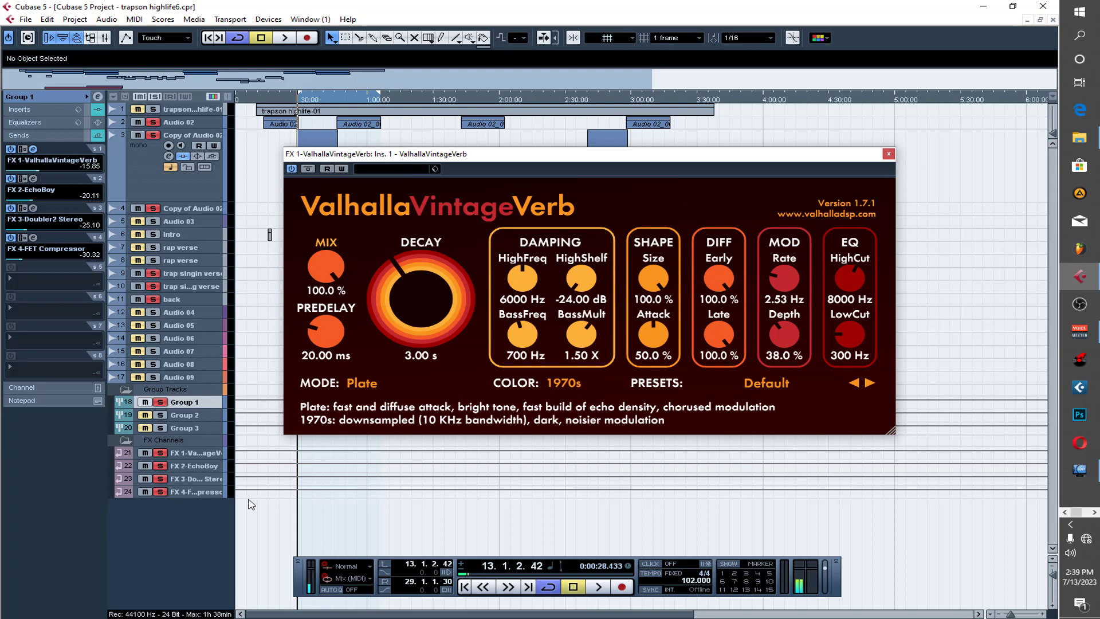
- Switch off Group 1's four sends: FET Compressor, EchoBoy, Doubler2 Stereo and ValhallaVintageVerb
{"action": "left_click", "coordinate": [10, 238]}
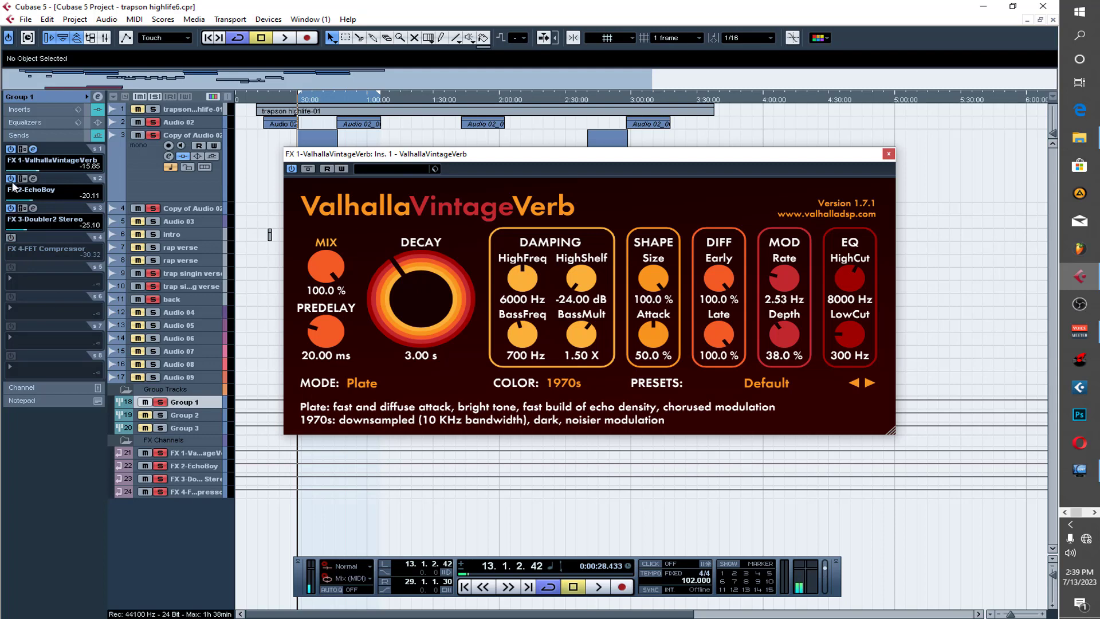
{"action": "left_click", "coordinate": [11, 178]}
{"action": "left_click", "coordinate": [10, 208]}
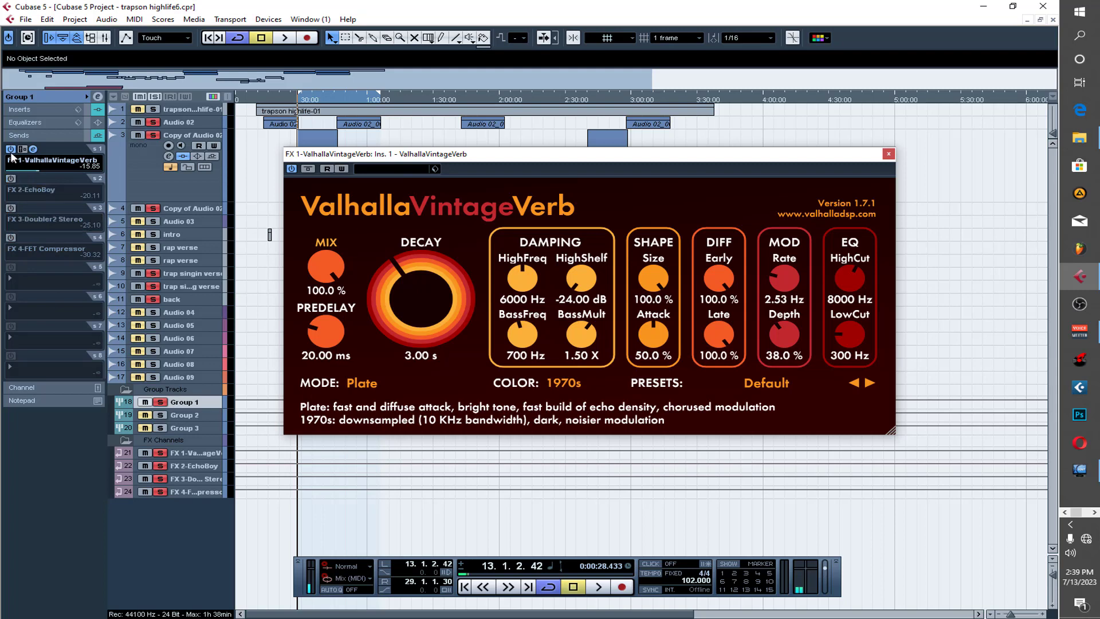
{"action": "left_click", "coordinate": [11, 149]}
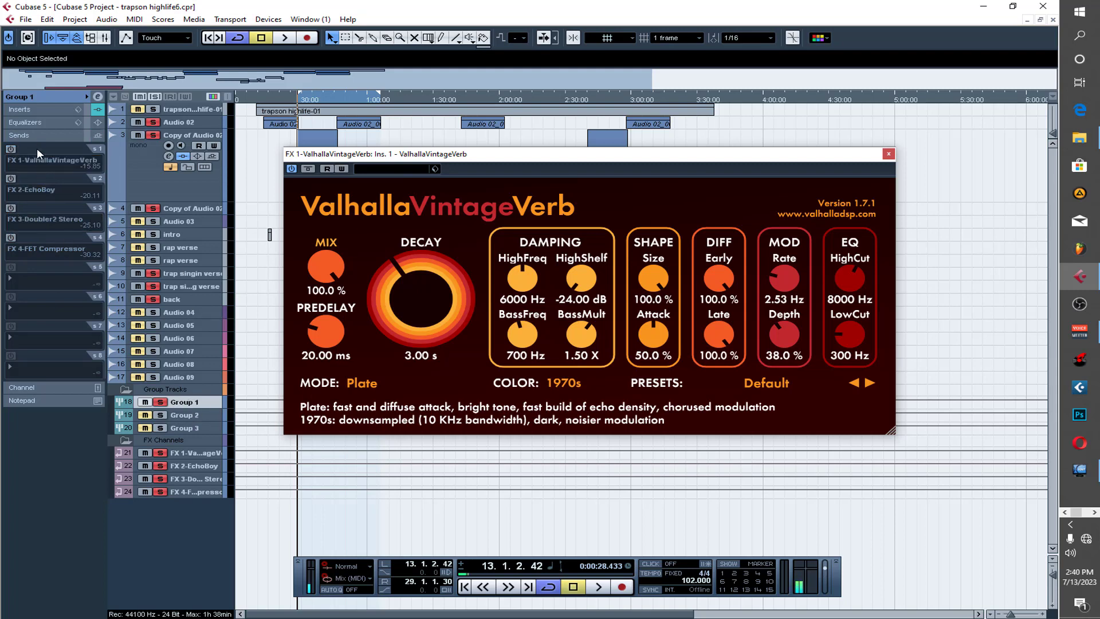
- Move the reverb window clear of the upper tracks and play the vocals with only Group 1's inserts active
{"action": "left_click", "coordinate": [37, 114]}
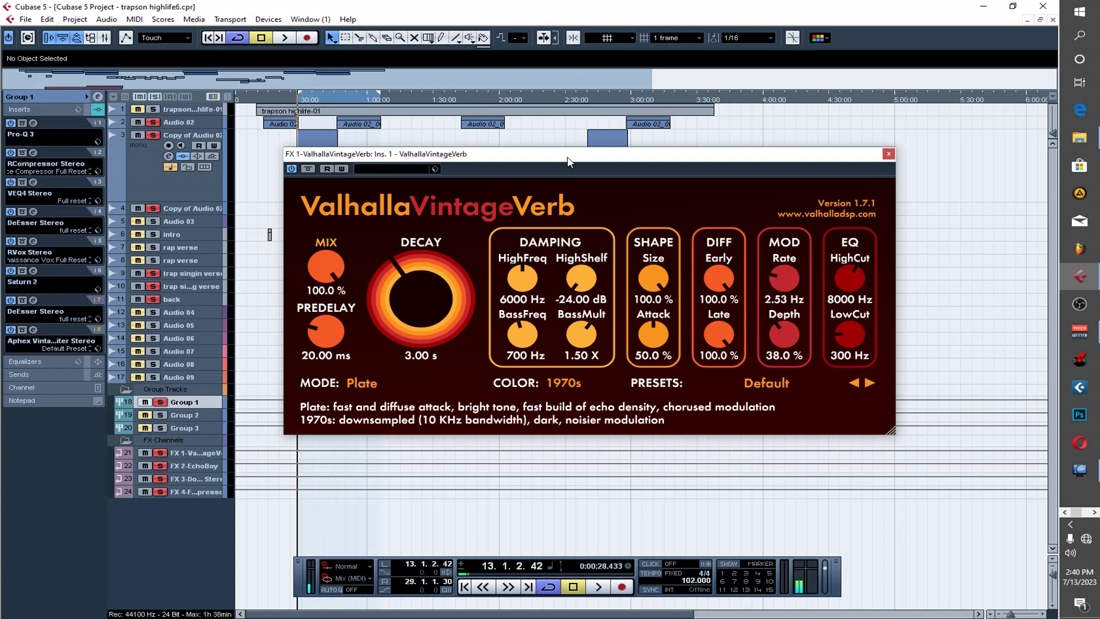
{"action": "left_click_drag", "start_coordinate": [567, 158], "coordinate": [616, 296]}
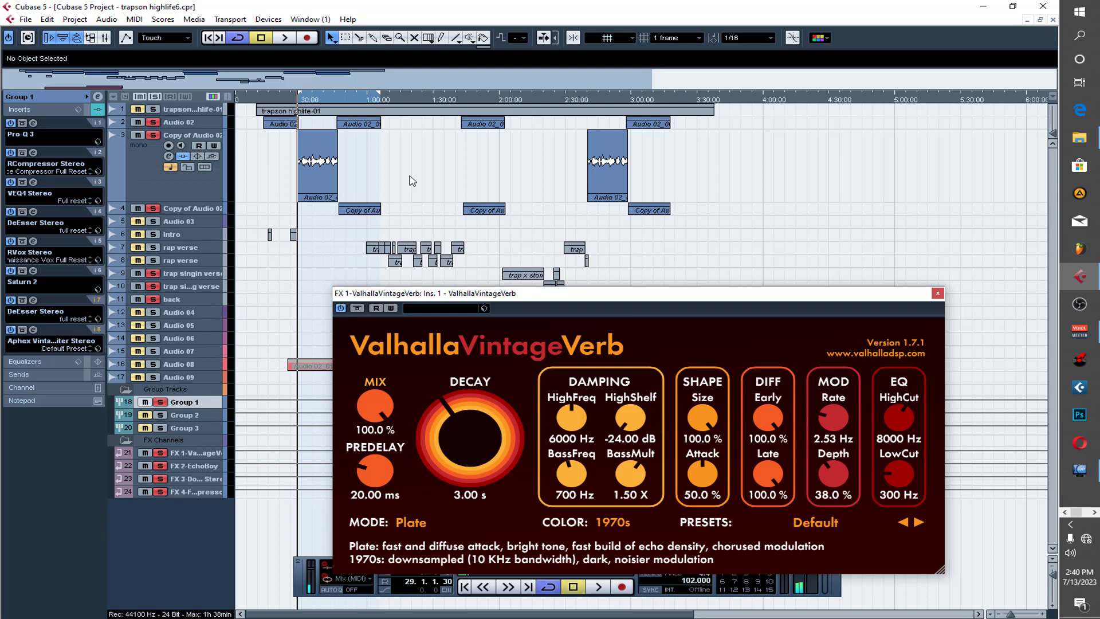
{"action": "key", "text": "space"}
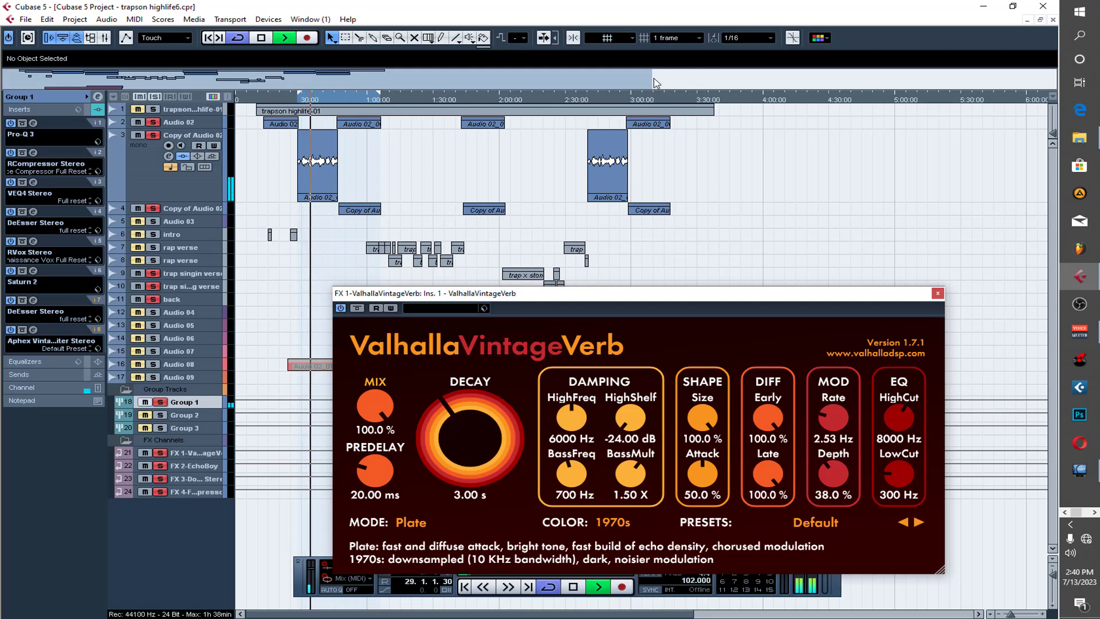
{"action": "left_click_drag", "start_coordinate": [651, 81], "coordinate": [203, 89]}
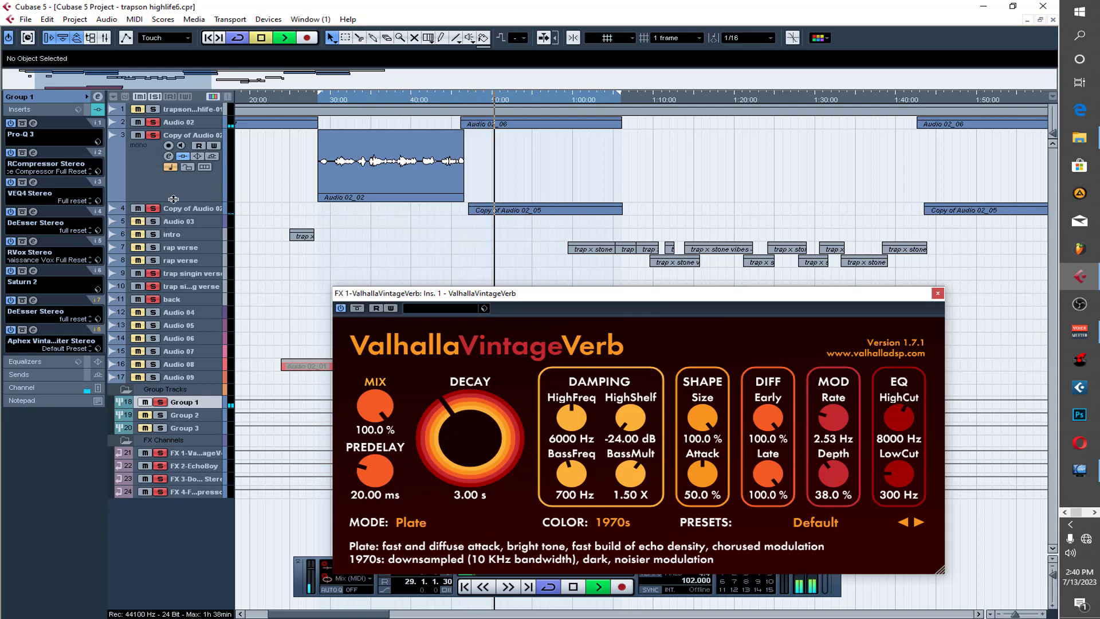
{"action": "key", "text": "space"}
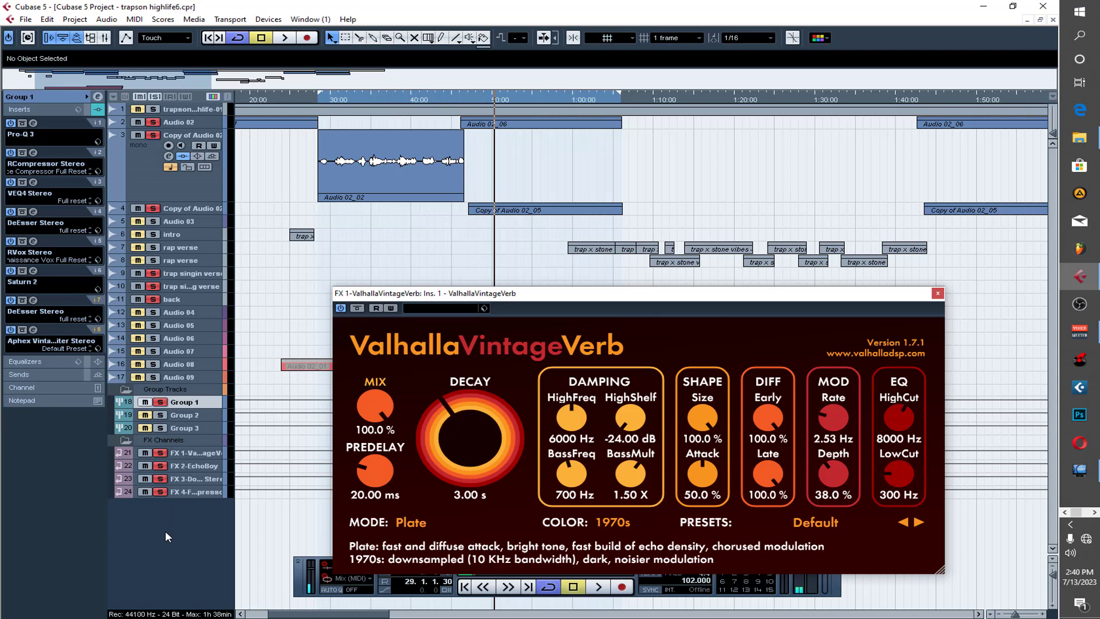
- Open the Saturn 2 insert of the FX 1 reverb channel and arrange its window beside ValhallaVintageVerb
{"action": "left_click", "coordinate": [192, 452]}
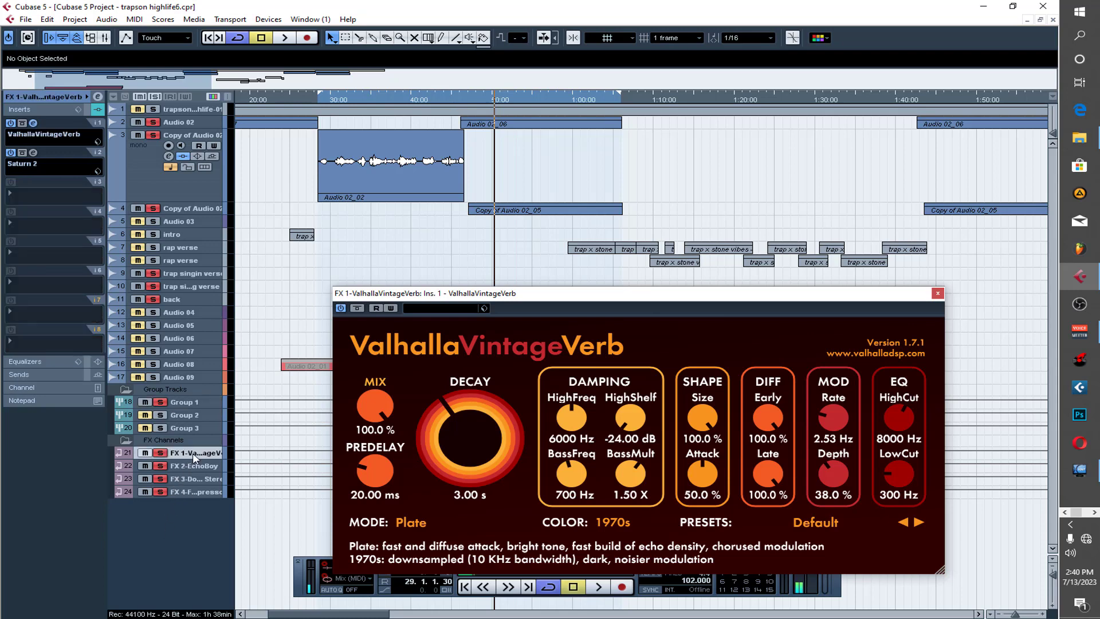
{"action": "left_click", "coordinate": [34, 123]}
{"action": "left_click_drag", "start_coordinate": [705, 297], "coordinate": [691, 260]}
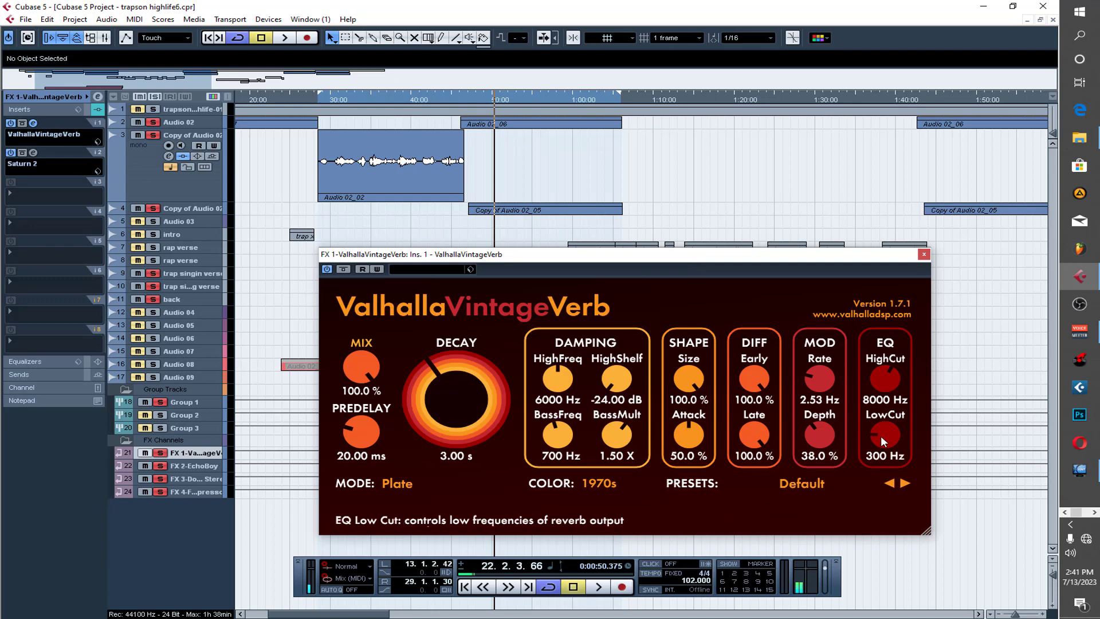
{"action": "left_click", "coordinate": [33, 152]}
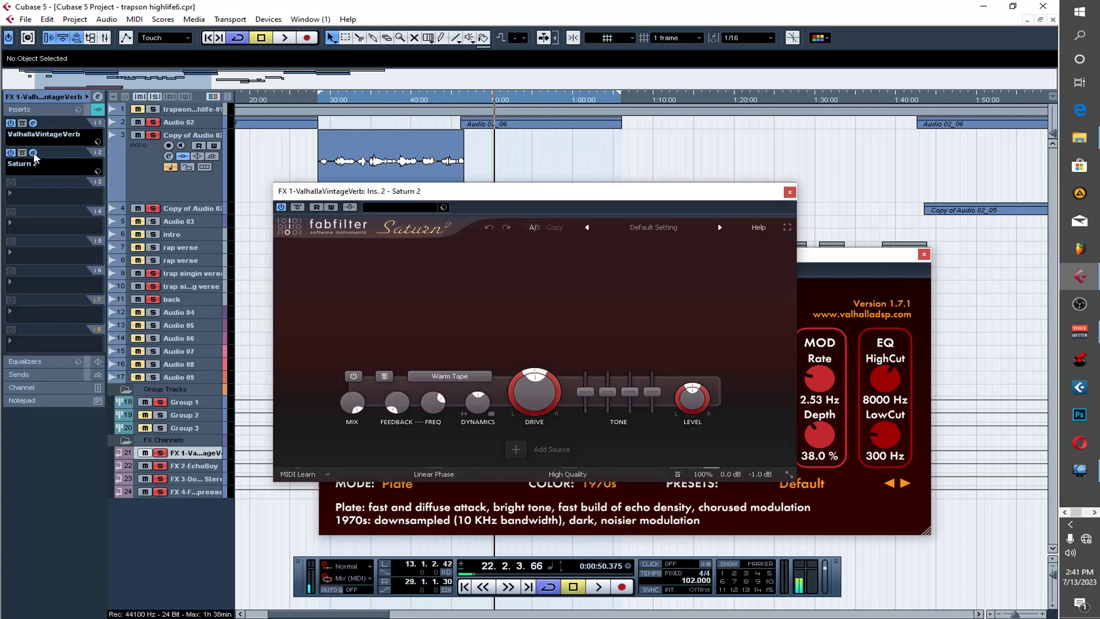
{"action": "left_click_drag", "start_coordinate": [535, 196], "coordinate": [312, 257]}
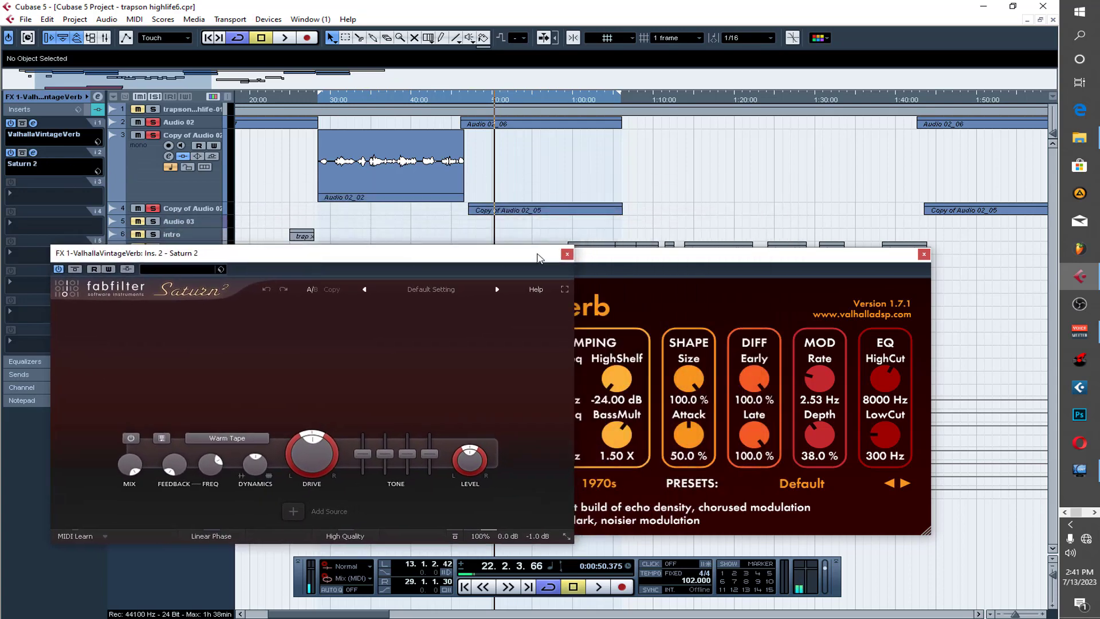
{"action": "left_click_drag", "start_coordinate": [615, 259], "coordinate": [764, 251]}
{"action": "left_click_drag", "start_coordinate": [354, 259], "coordinate": [586, 241]}
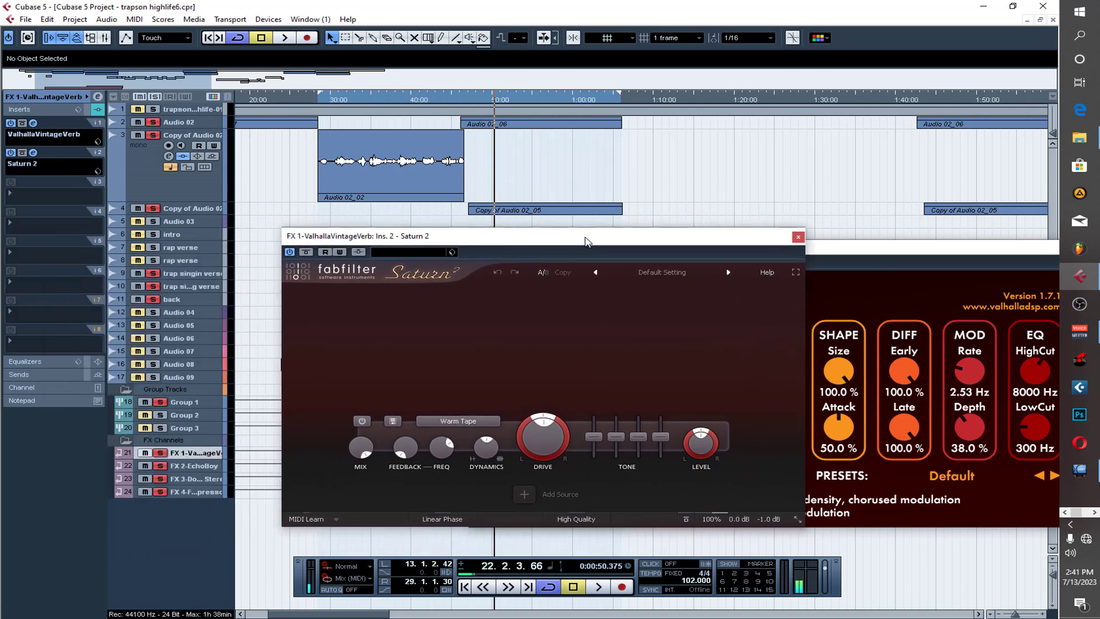
- Switch Group 1's send to FX 1-ValhallaVintageVerb back on
{"action": "left_click", "coordinate": [208, 400]}
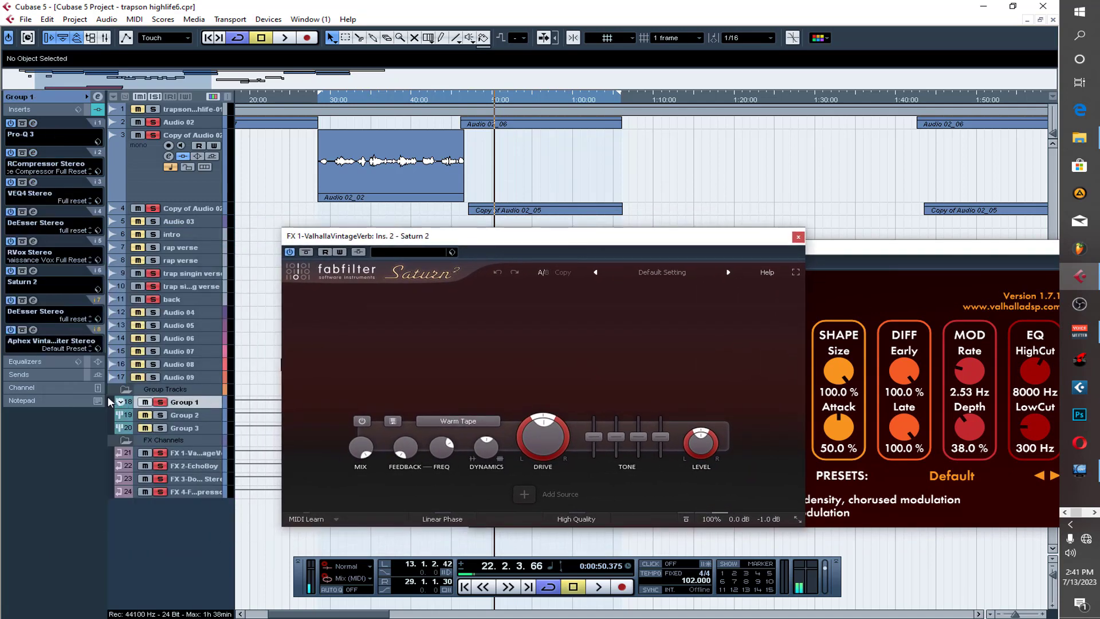
{"action": "left_click", "coordinate": [54, 376]}
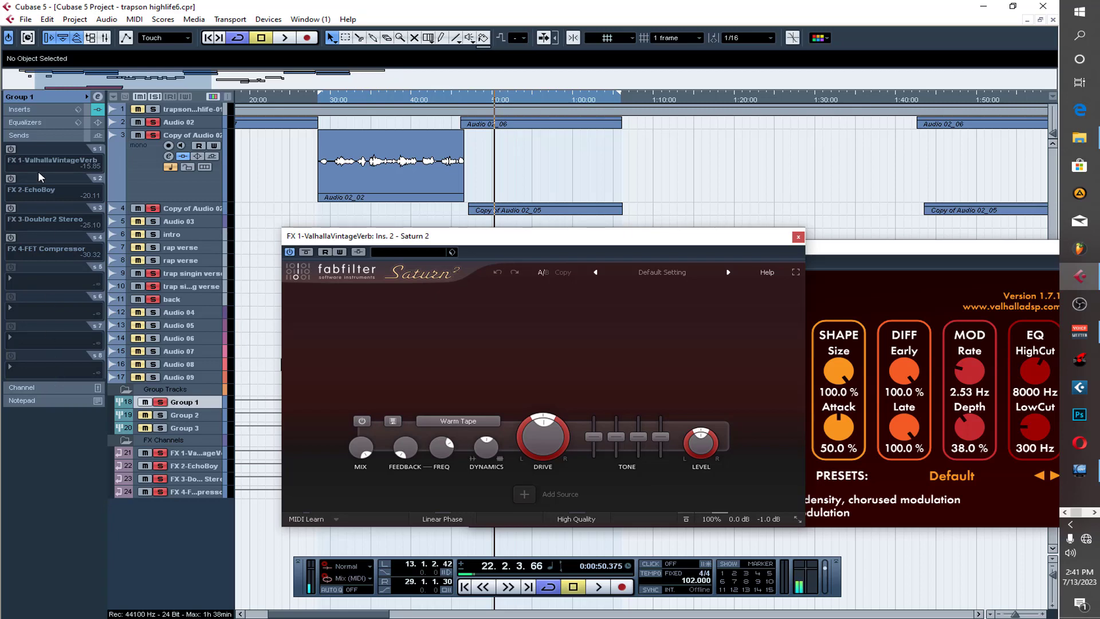
{"action": "left_click", "coordinate": [13, 149]}
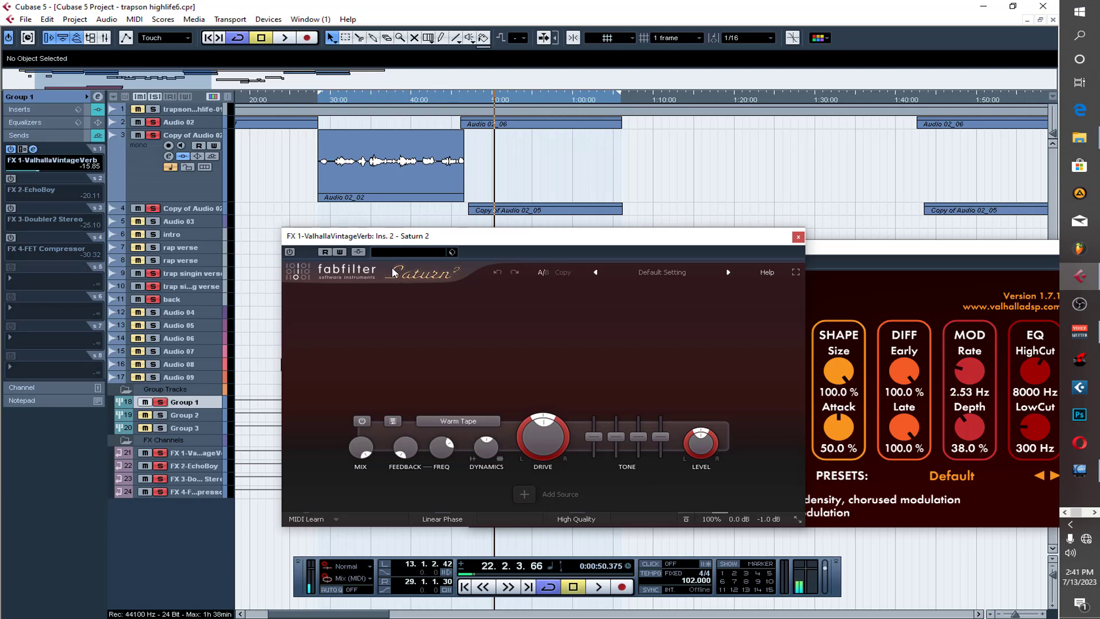
- Play the Audio 02_02 vocal section with Saturn 2 bypassed and again with it active to compare the reverb sound
{"action": "left_click", "coordinate": [318, 101]}
{"action": "key", "text": "space"}
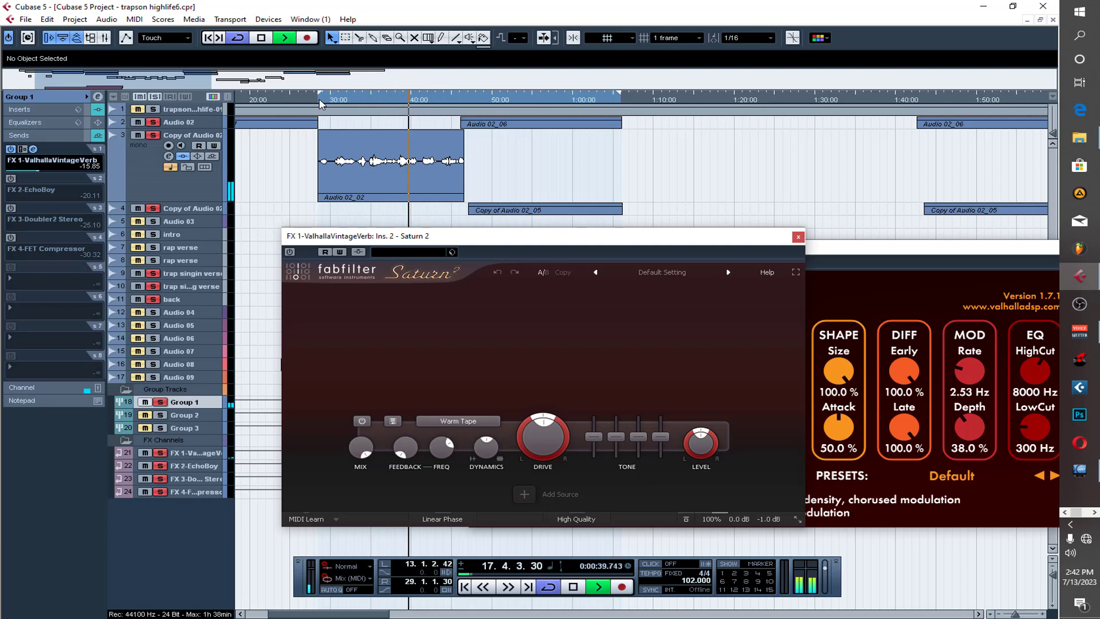
{"action": "key", "text": "space"}
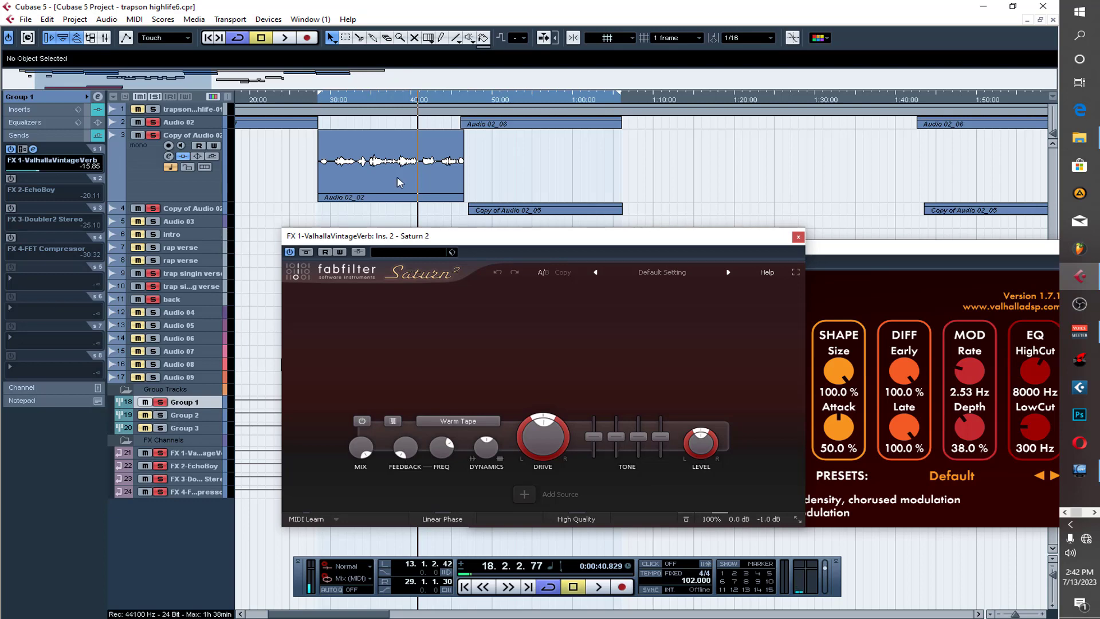
{"action": "key", "text": "space"}
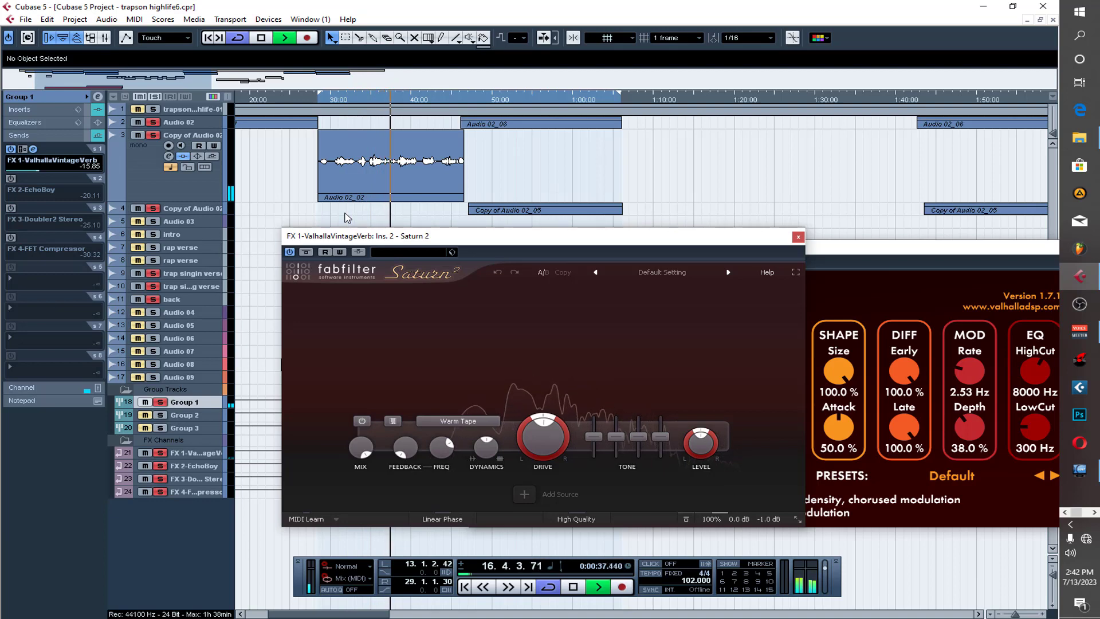
{"action": "key", "text": "space"}
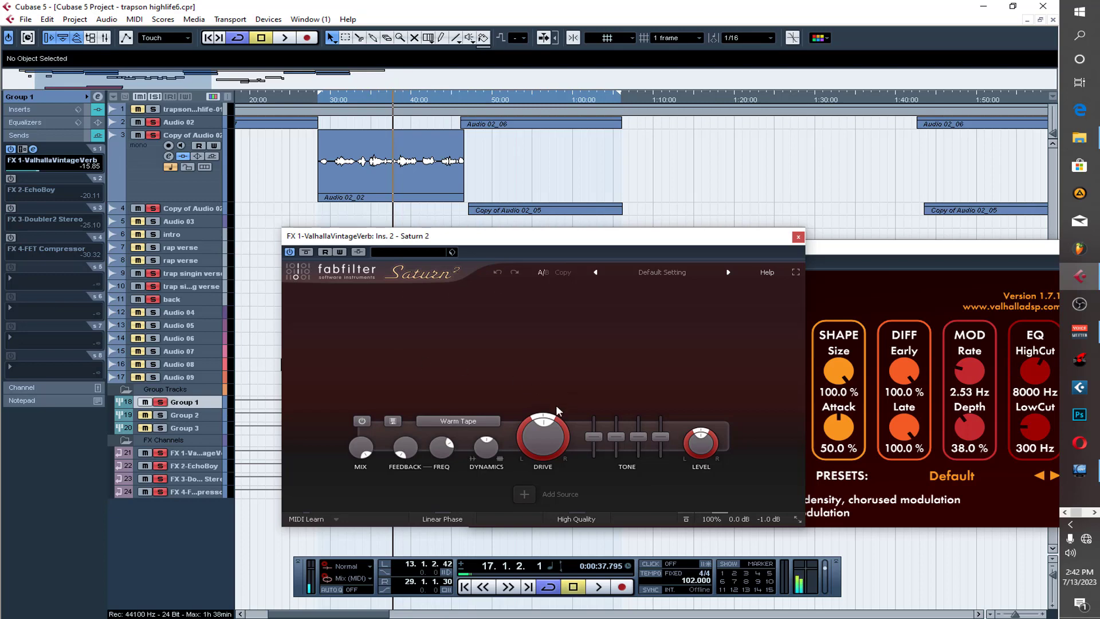
- Check Saturn 2's Band 1 Drive amount and its list of saturation styles, keeping Warm Tape
{"action": "mouse_move", "coordinate": [542, 426]}
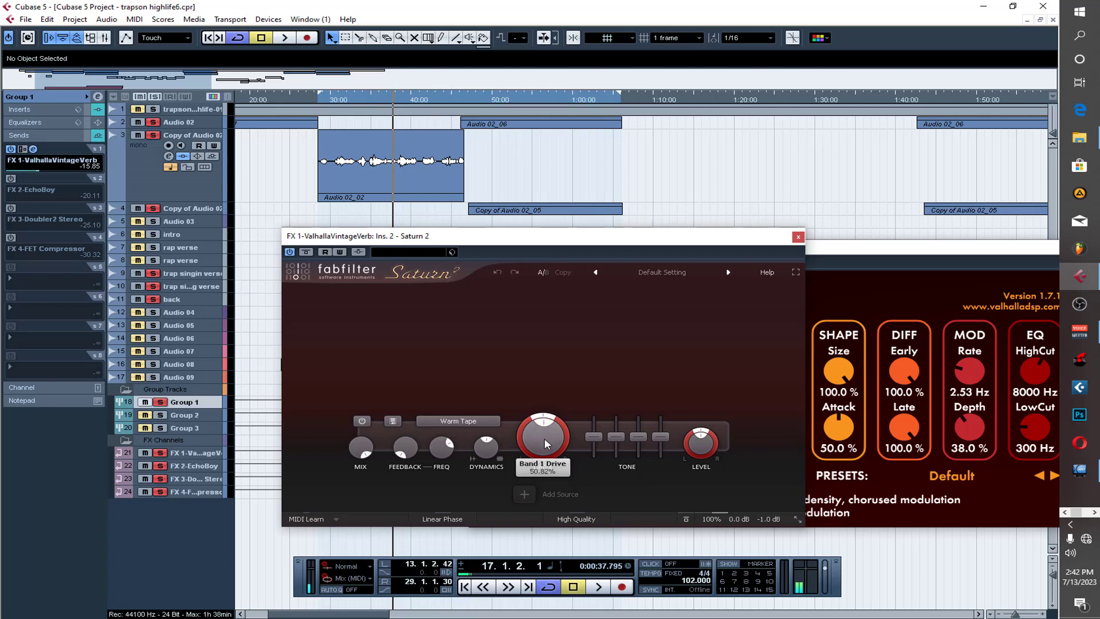
{"action": "left_click", "coordinate": [480, 420]}
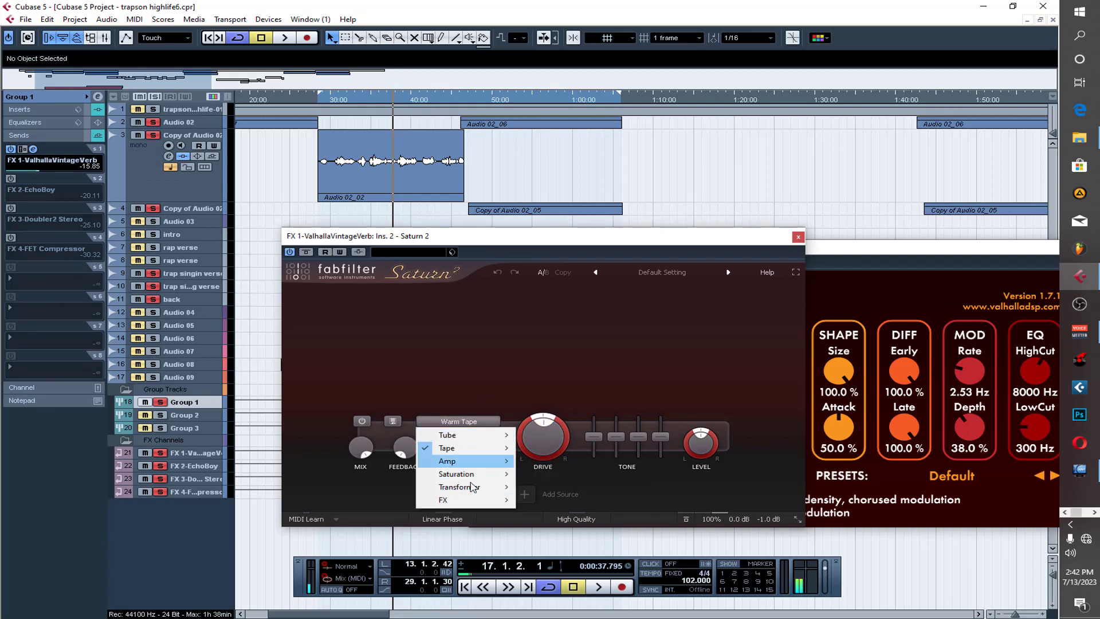
{"action": "left_click", "coordinate": [575, 242]}
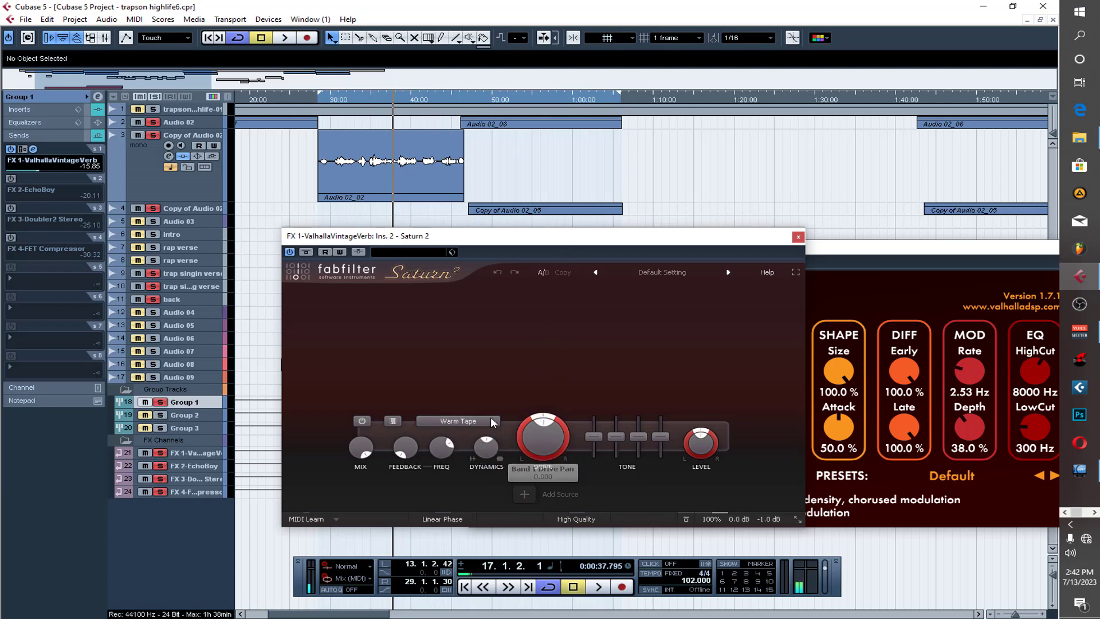
{"action": "mouse_move", "coordinate": [547, 425]}
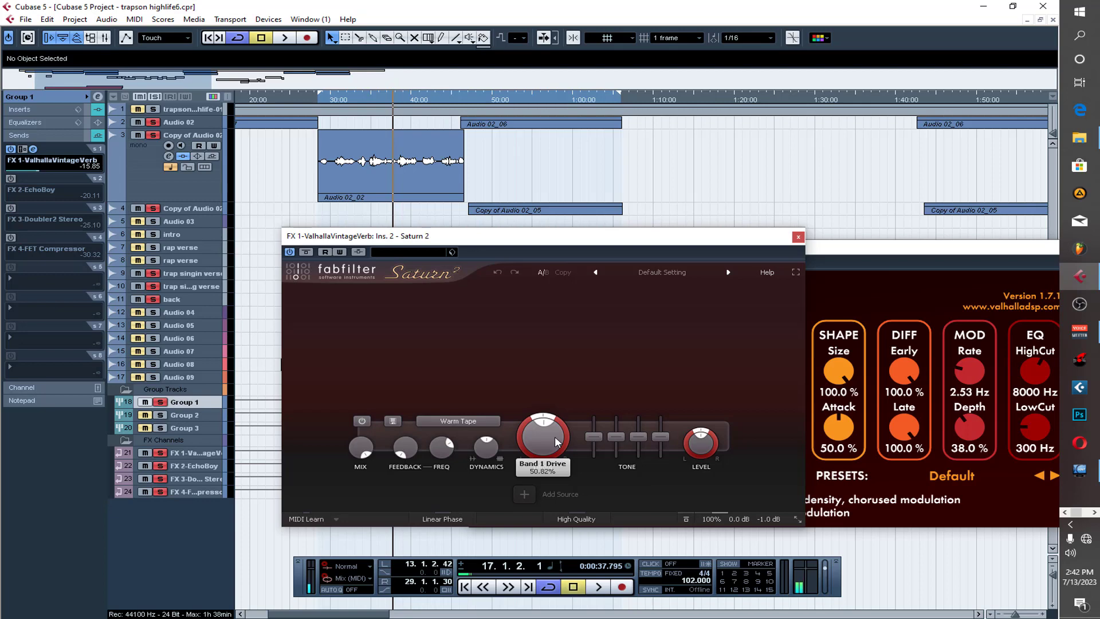
- Play the vocal section from about 30 seconds and turn Saturn 2's Band 1 Drive up to about its maximum
{"action": "left_click", "coordinate": [335, 100]}
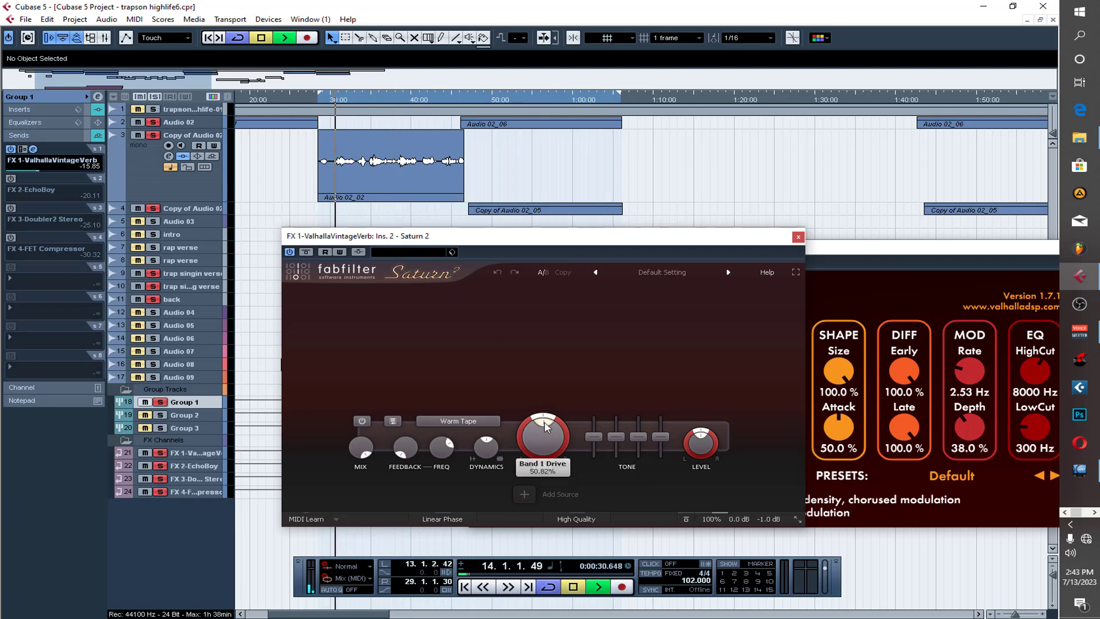
{"action": "key", "text": "space"}
{"action": "left_click_drag", "start_coordinate": [551, 428], "coordinate": [509, 465]}
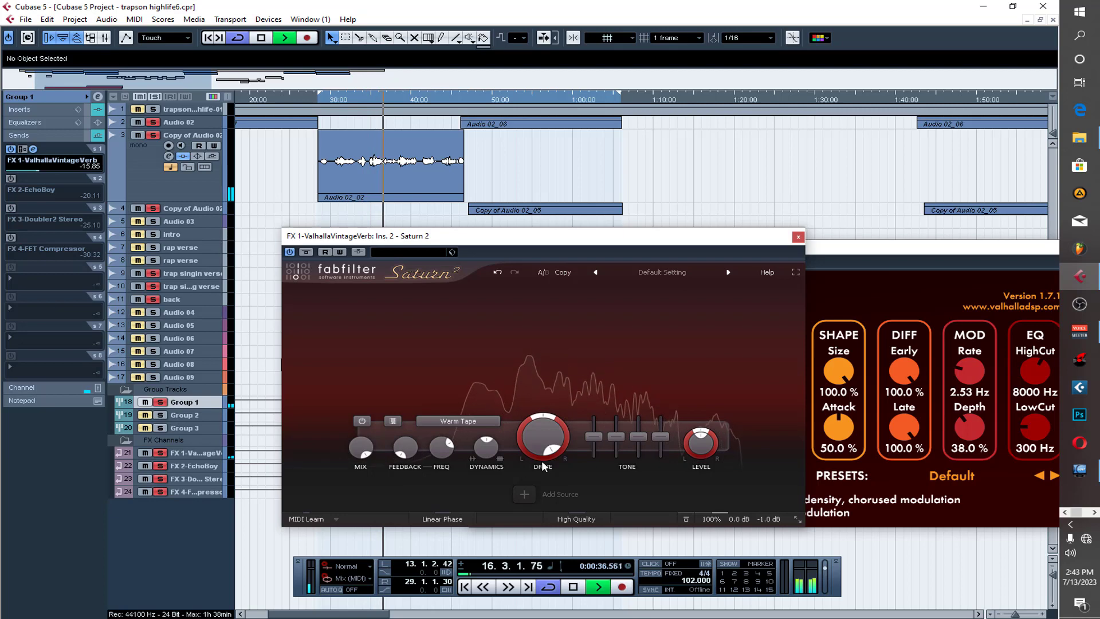
- Lower Saturn 2's Band 1 Drive to about 80% during playback and replay the vocals from about 30 seconds
{"action": "mouse_move", "coordinate": [550, 453]}
{"action": "mouse_move", "coordinate": [549, 452]}
{"action": "left_mouse_down"}
{"action": "mouse_move", "coordinate": [562, 430]}
{"action": "mouse_move", "coordinate": [543, 417]}
{"action": "mouse_move", "coordinate": [523, 429]}
{"action": "mouse_move", "coordinate": [521, 446]}
{"action": "mouse_move", "coordinate": [522, 423]}
{"action": "mouse_move", "coordinate": [540, 408]}
{"action": "mouse_move", "coordinate": [560, 423]}
{"action": "mouse_move", "coordinate": [568, 453]}
{"action": "mouse_move", "coordinate": [541, 471]}
{"action": "left_mouse_up"}
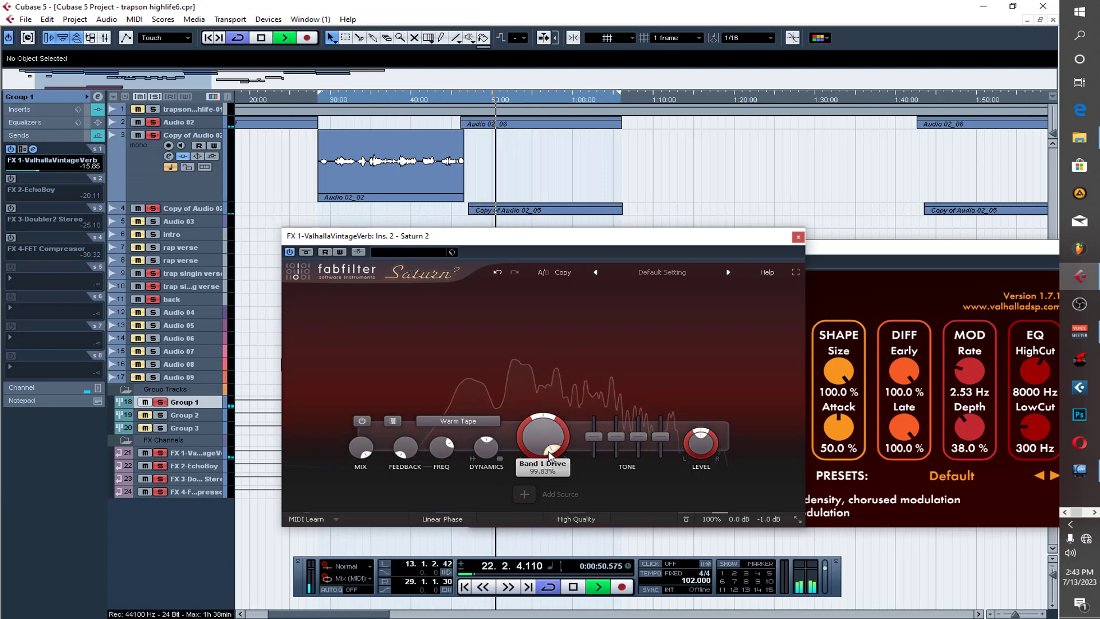
{"action": "left_click_drag", "start_coordinate": [549, 456], "coordinate": [562, 446]}
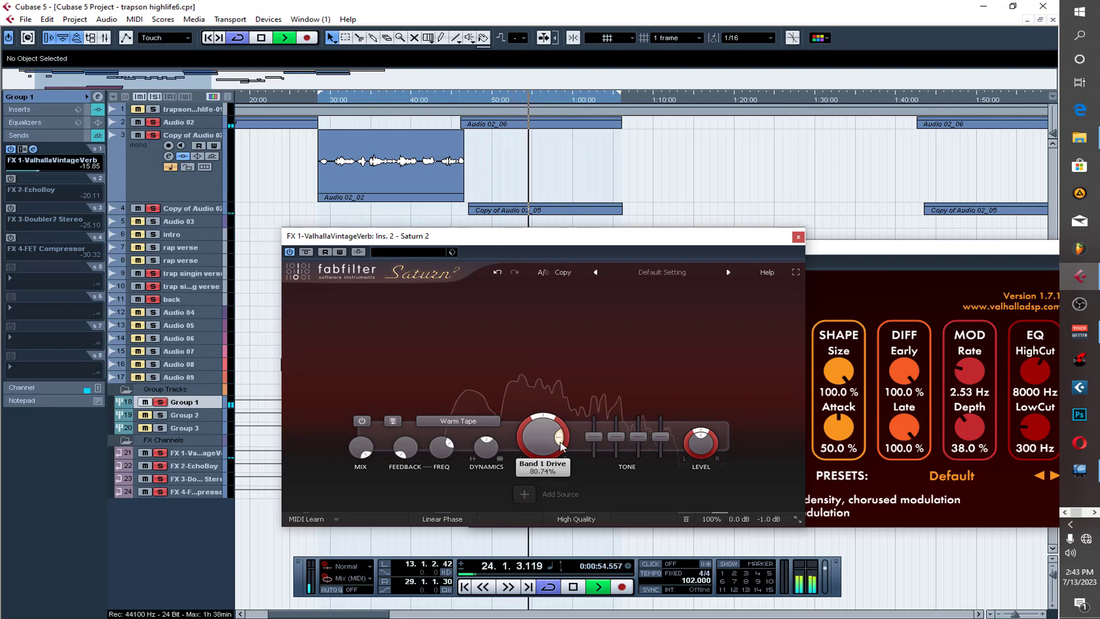
{"action": "left_click", "coordinate": [340, 99]}
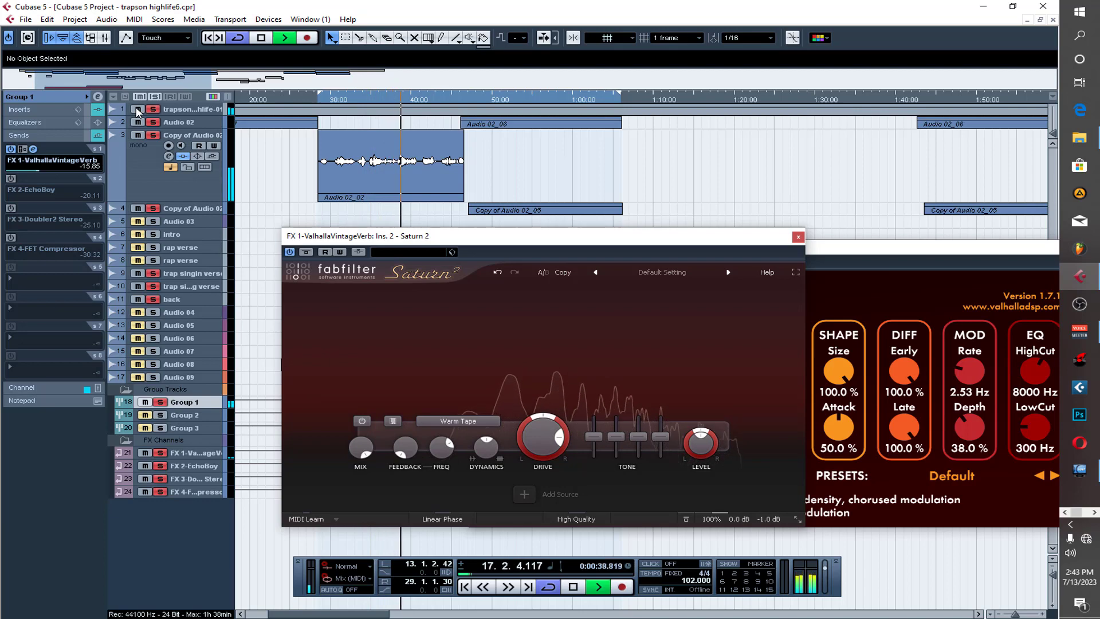
- Raise Saturn 2's Band 1 Drive to 100% while the vocals play, and stop playback
{"action": "mouse_move", "coordinate": [555, 428]}
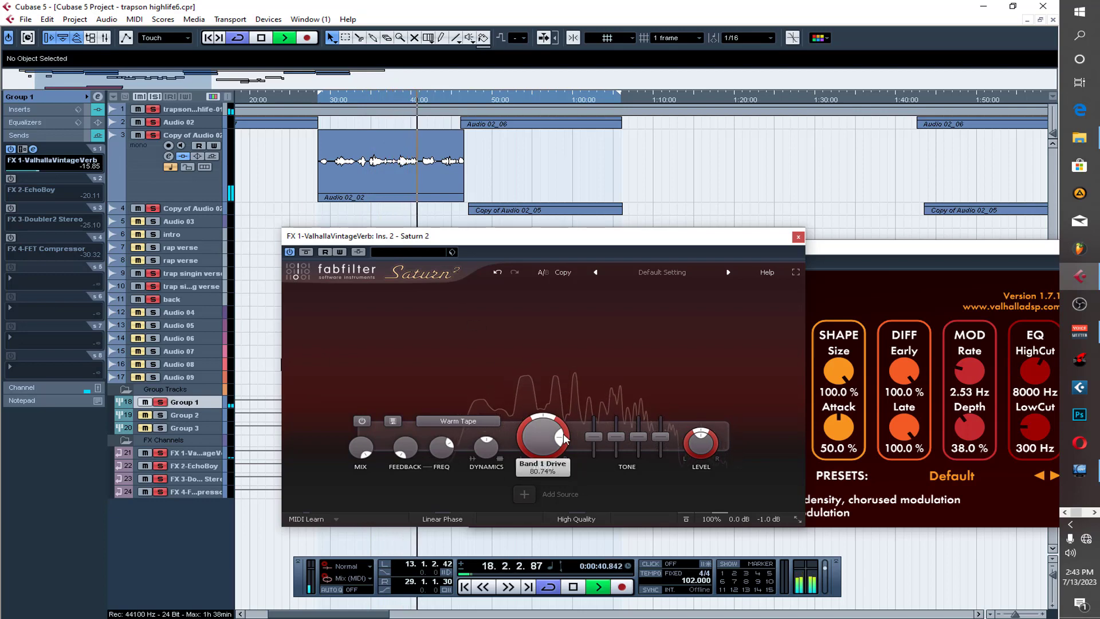
{"action": "left_click_drag", "start_coordinate": [560, 440], "coordinate": [595, 413]}
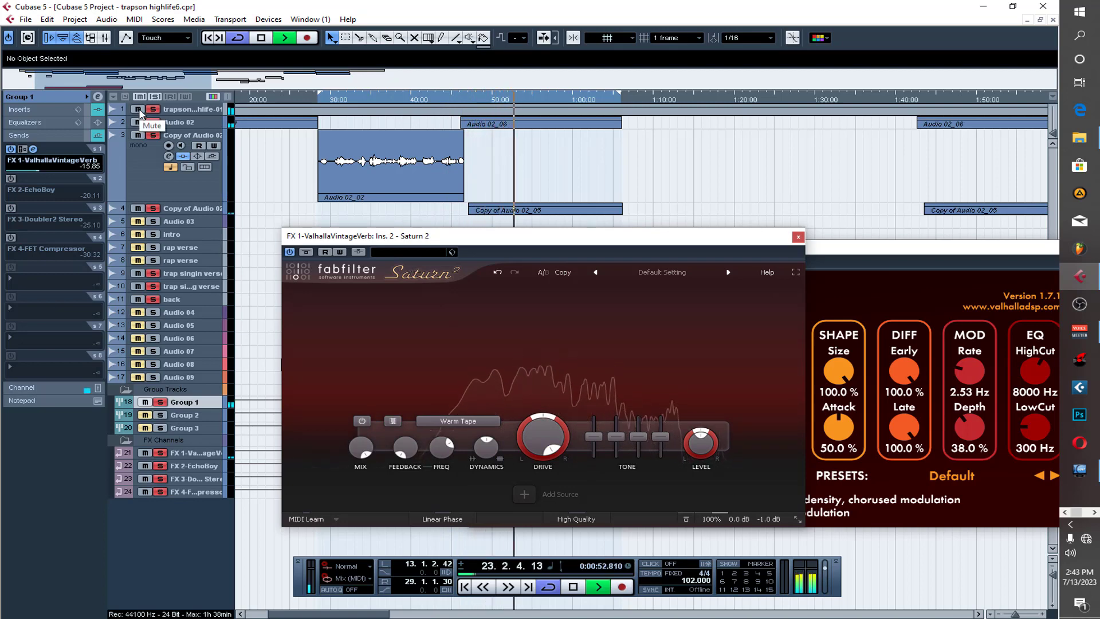
{"action": "key", "text": "space"}
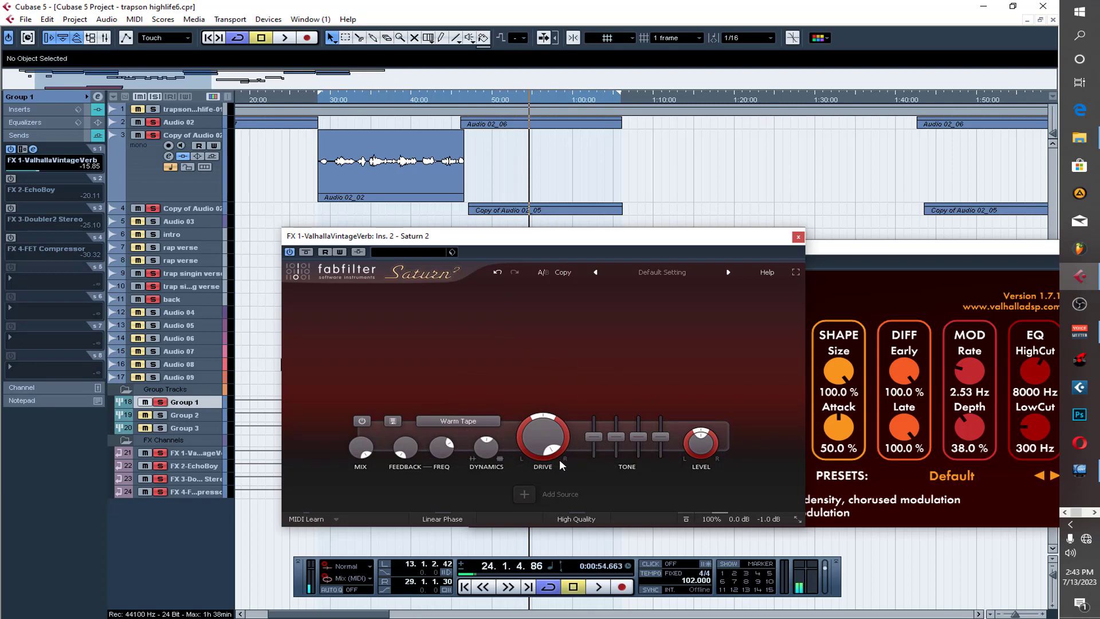
- Reduce Saturn 2's Band 1 Drive to around the middle of its range
{"action": "mouse_move", "coordinate": [548, 452]}
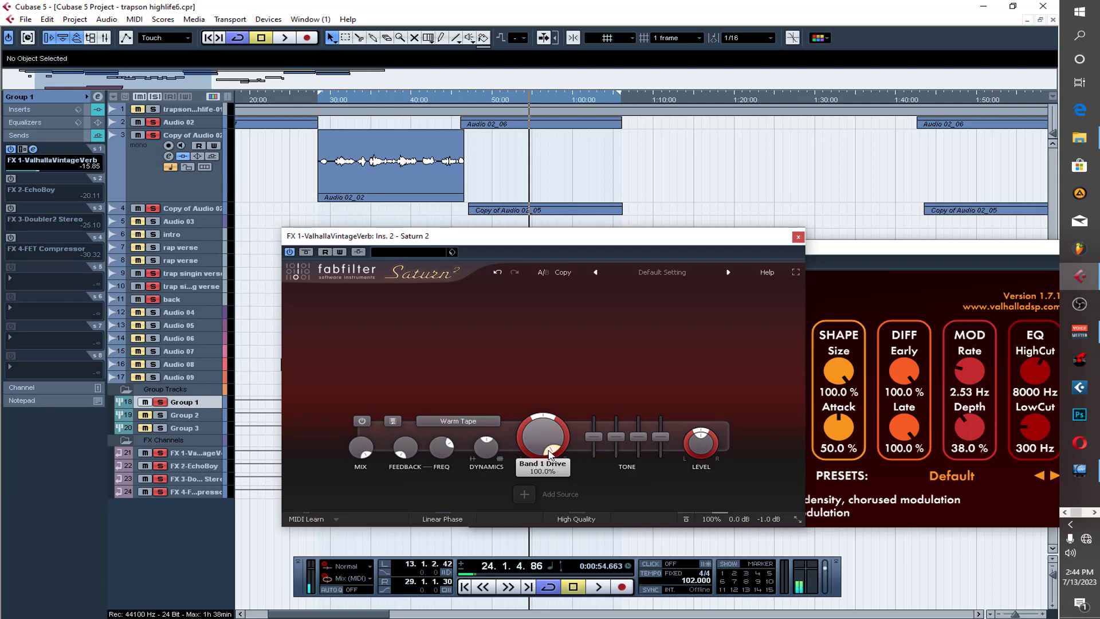
{"action": "left_click_drag", "start_coordinate": [549, 454], "coordinate": [561, 437]}
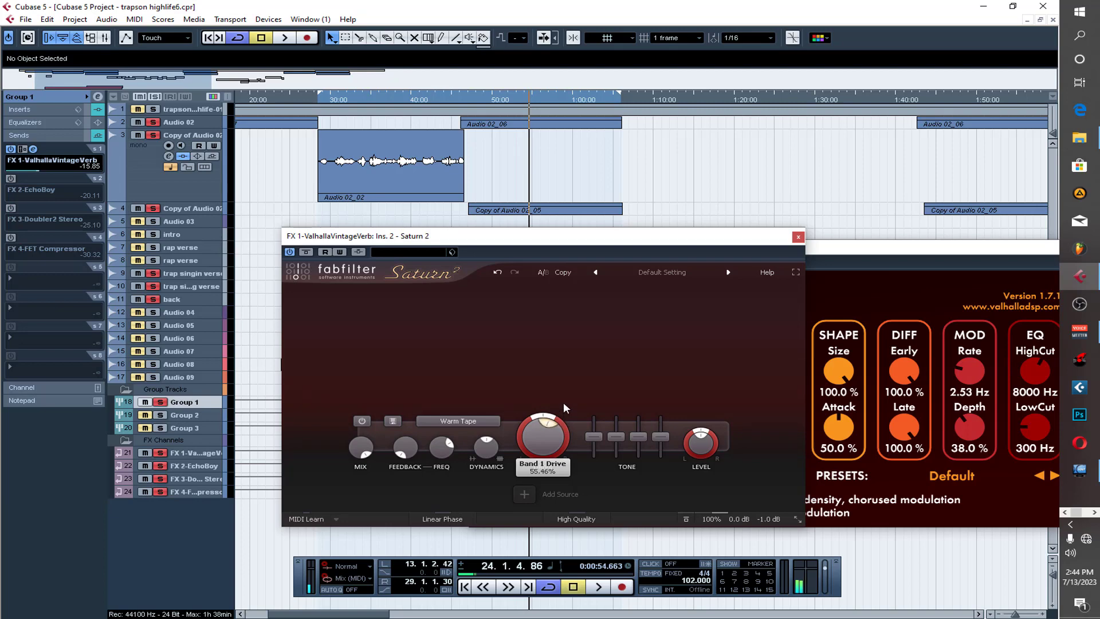
{"action": "left_click_drag", "start_coordinate": [563, 401], "coordinate": [555, 381]}
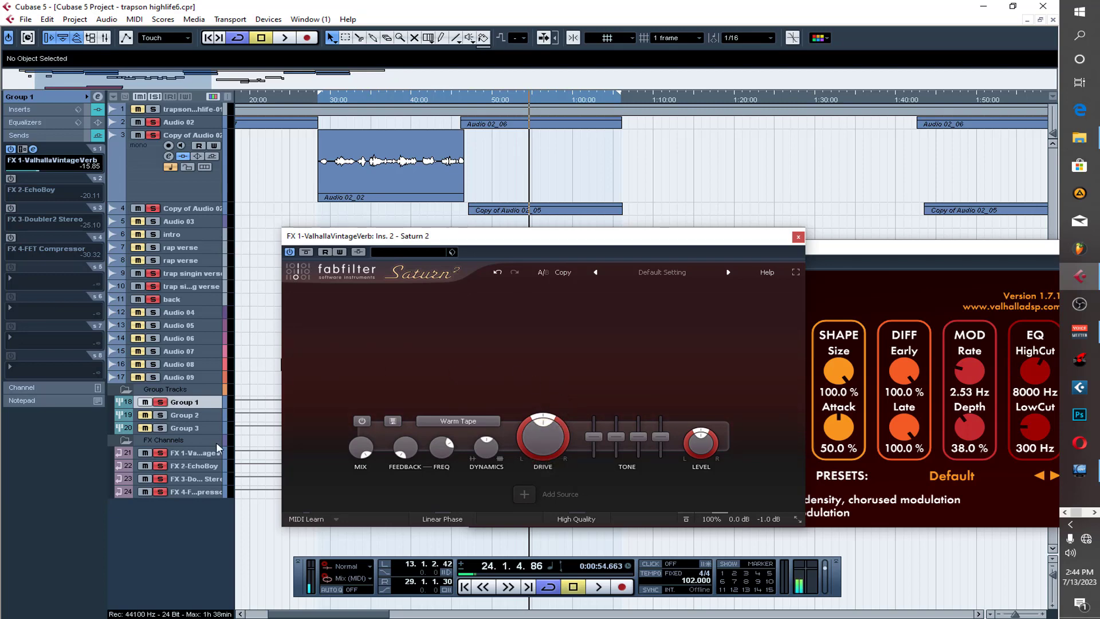
- Add RCompressor Stereo to the third insert slot of the FX 1-ValhallaVintageVerb channel
{"action": "left_click", "coordinate": [209, 456]}
{"action": "left_click", "coordinate": [39, 109]}
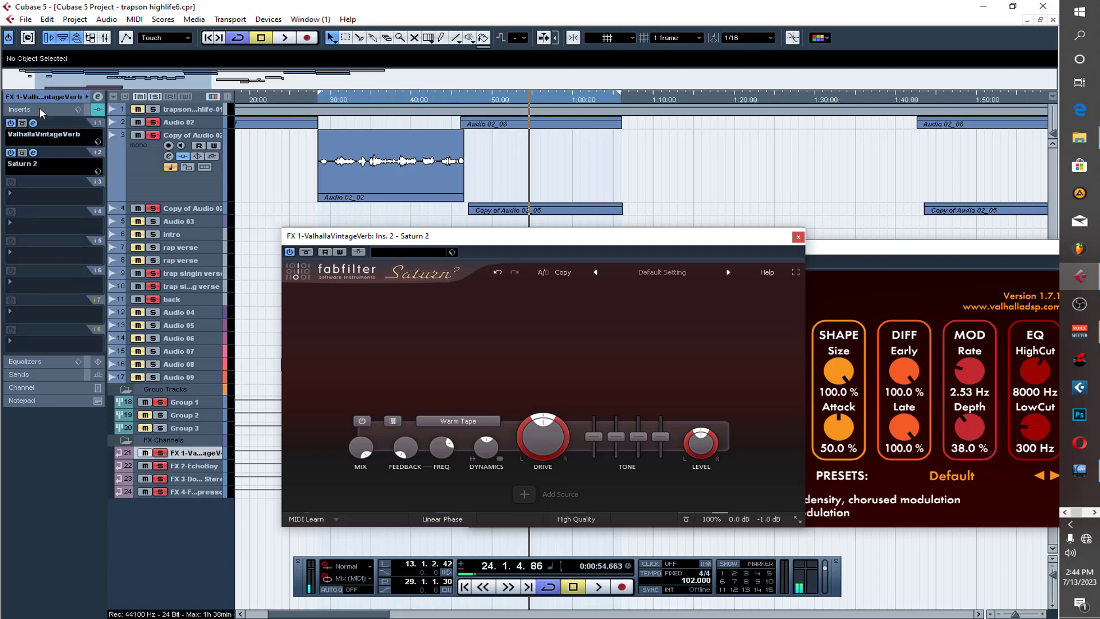
{"action": "left_click", "coordinate": [40, 195]}
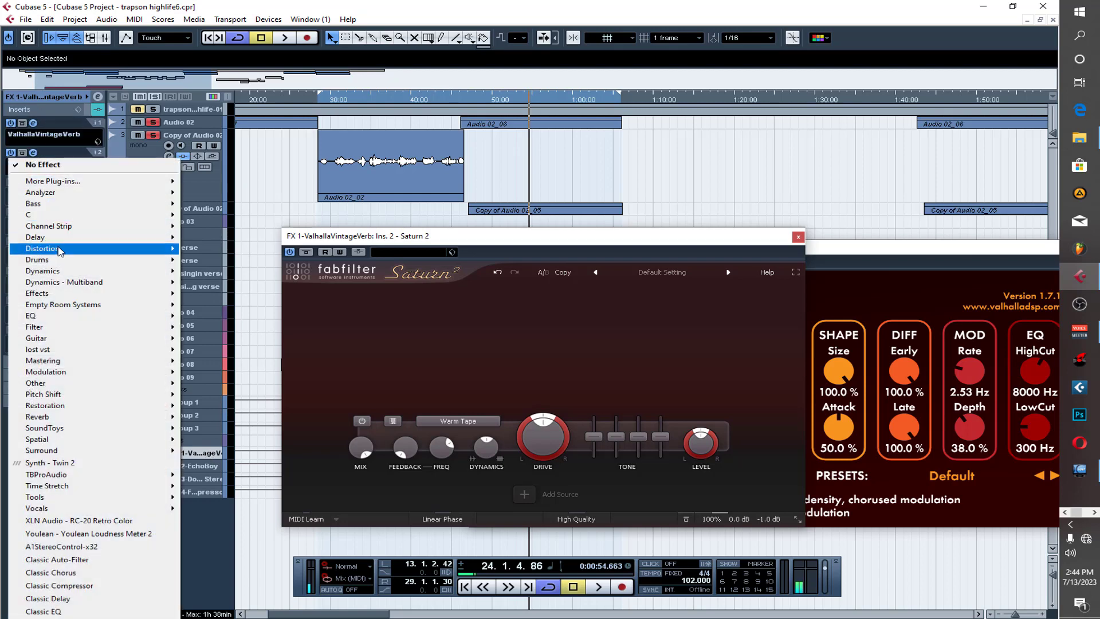
{"action": "mouse_move", "coordinate": [94, 274]}
{"action": "mouse_move", "coordinate": [280, 107]}
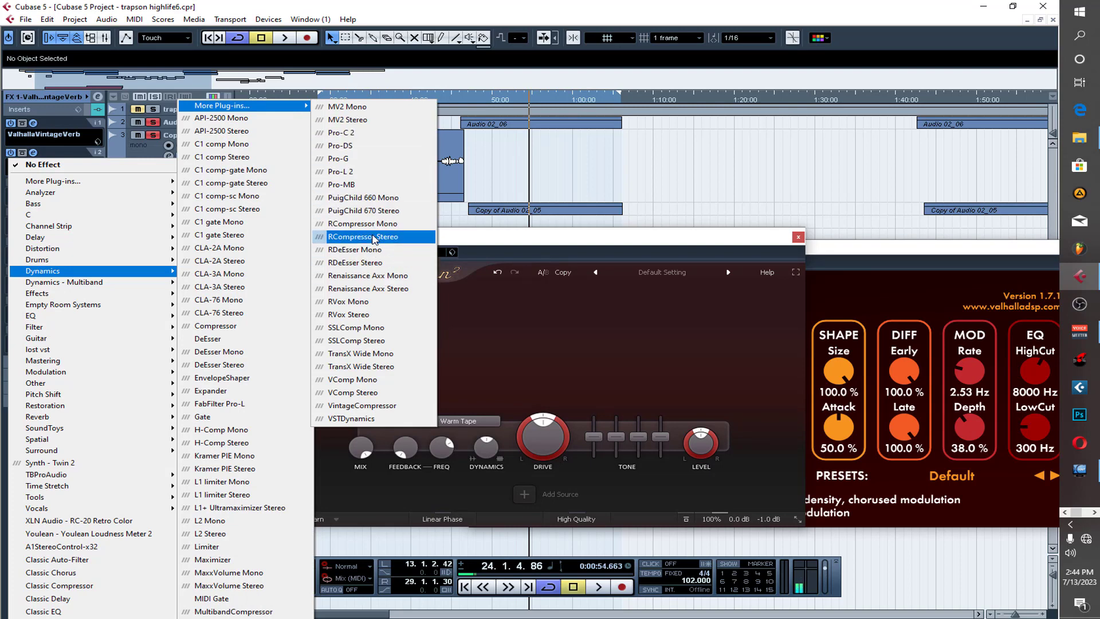
{"action": "left_click", "coordinate": [373, 238]}
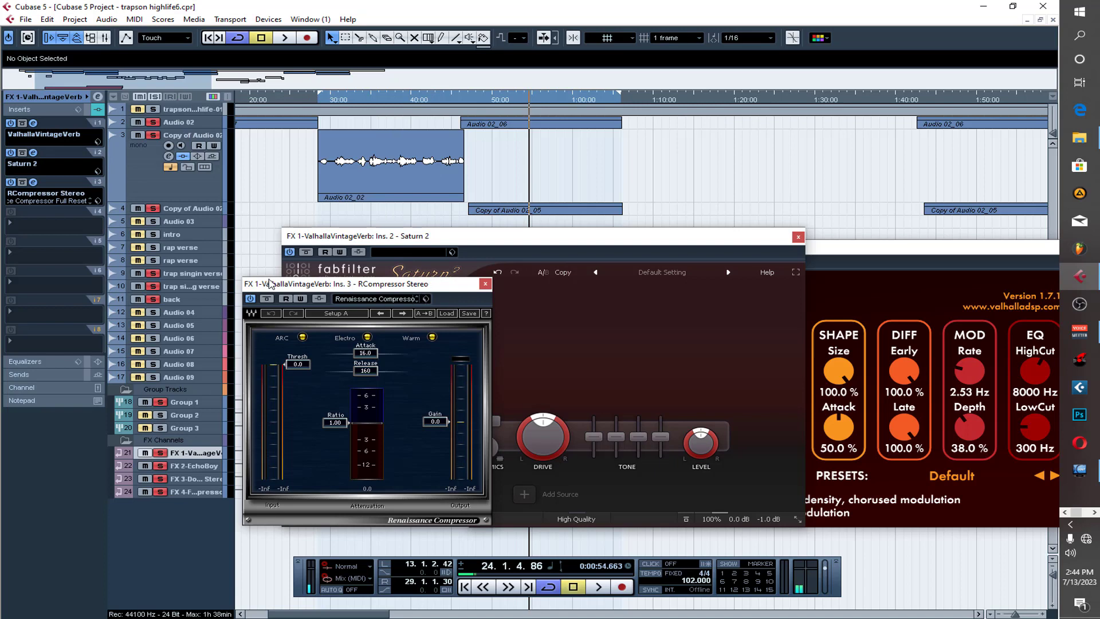
- Bypass Saturn 2 and move it to the third insert slot, after RCompressor Stereo
{"action": "left_click", "coordinate": [10, 153]}
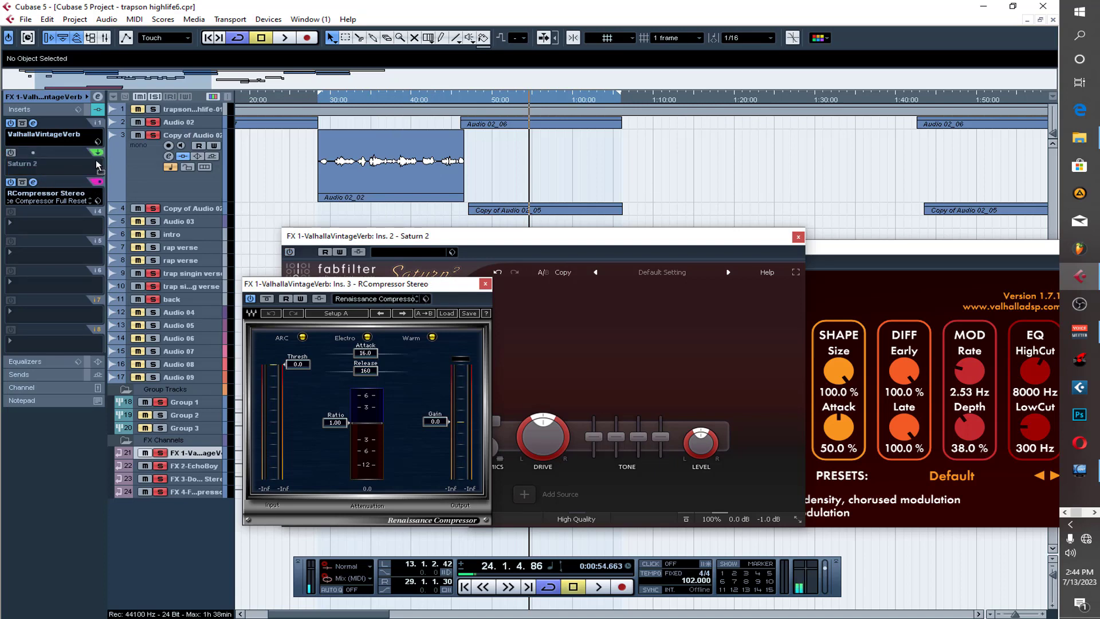
{"action": "left_click_drag", "start_coordinate": [97, 166], "coordinate": [58, 197]}
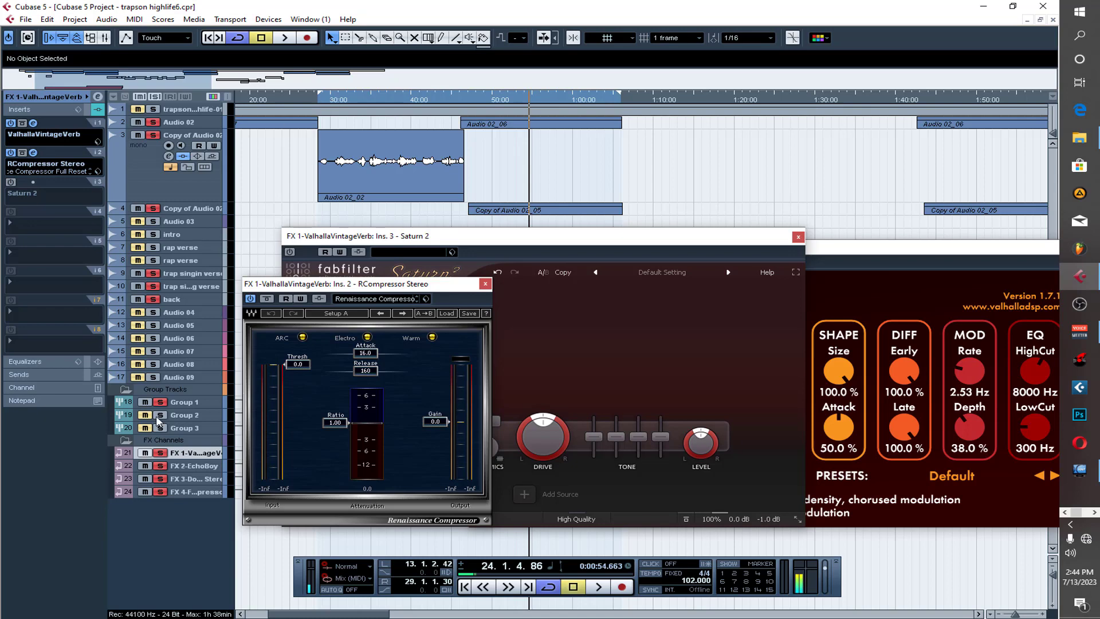
- Select Group 1, play from about 30 seconds and set RCompressor's threshold to -15.2, ratio to 2.67 and gain to 10.0
{"action": "left_click", "coordinate": [188, 403]}
{"action": "left_click", "coordinate": [53, 371]}
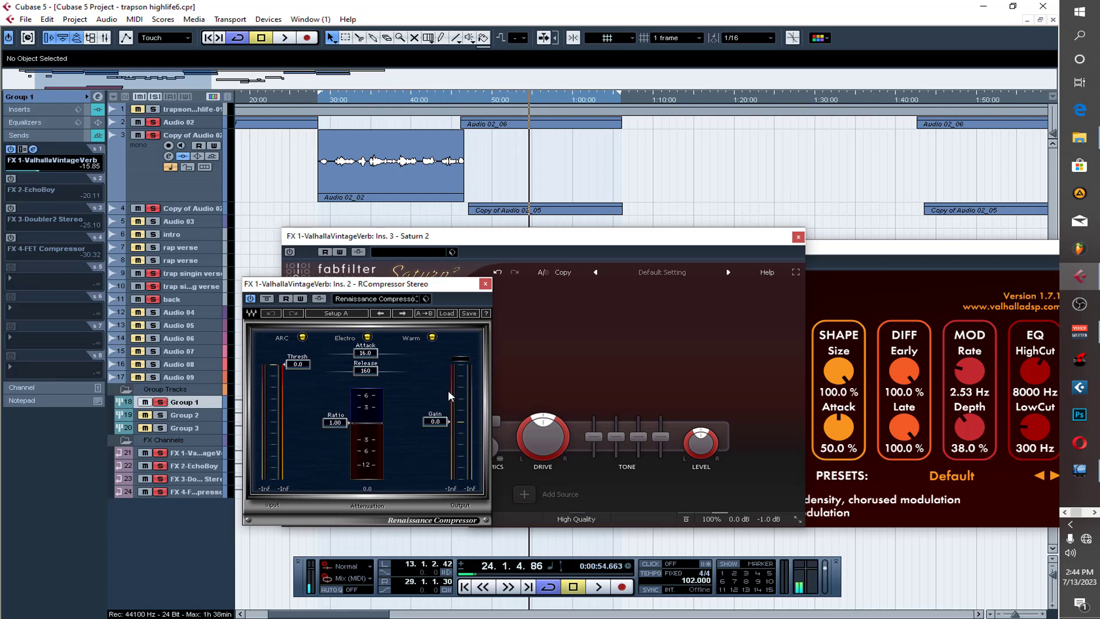
{"action": "double_click", "coordinate": [330, 101]}
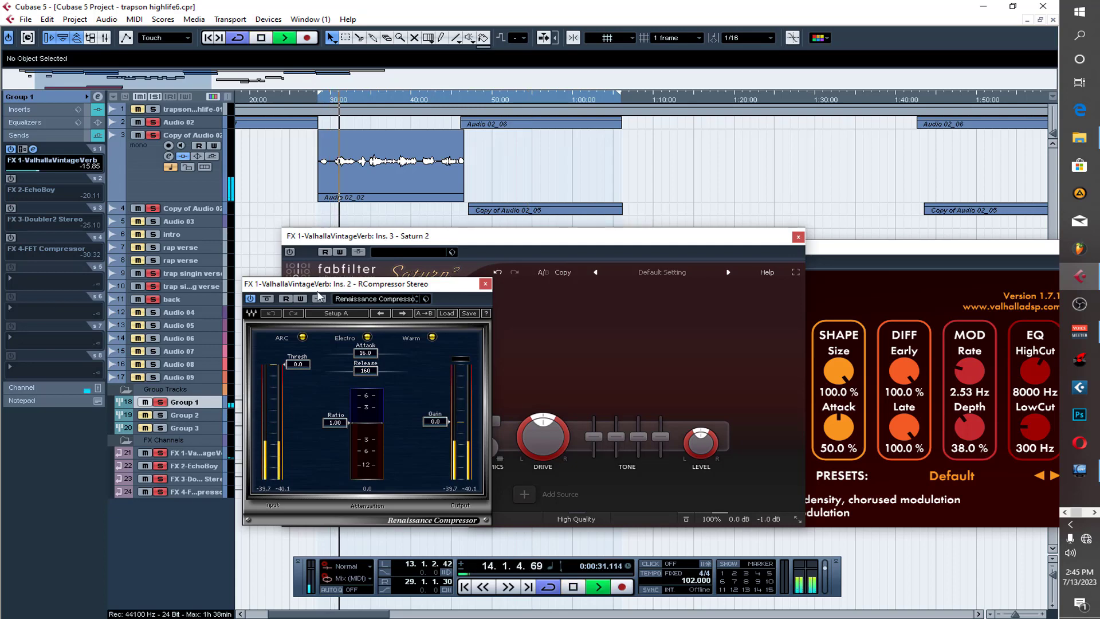
{"action": "left_click_drag", "start_coordinate": [298, 364], "coordinate": [335, 436]}
{"action": "left_click_drag", "start_coordinate": [437, 425], "coordinate": [436, 401]}
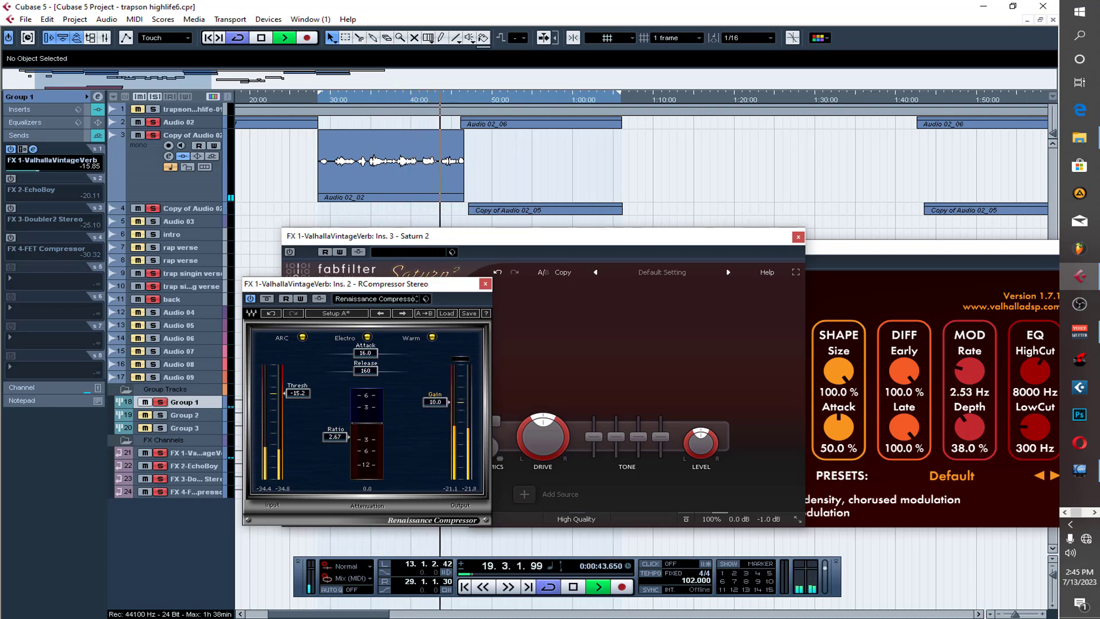
- Replay the vocals and set RCompressor's threshold to -46.6, ratio to 5.29 and gain to 12.1
{"action": "left_click", "coordinate": [330, 96]}
{"action": "left_click_drag", "start_coordinate": [298, 391], "coordinate": [298, 422]}
{"action": "left_click_drag", "start_coordinate": [448, 405], "coordinate": [448, 402]}
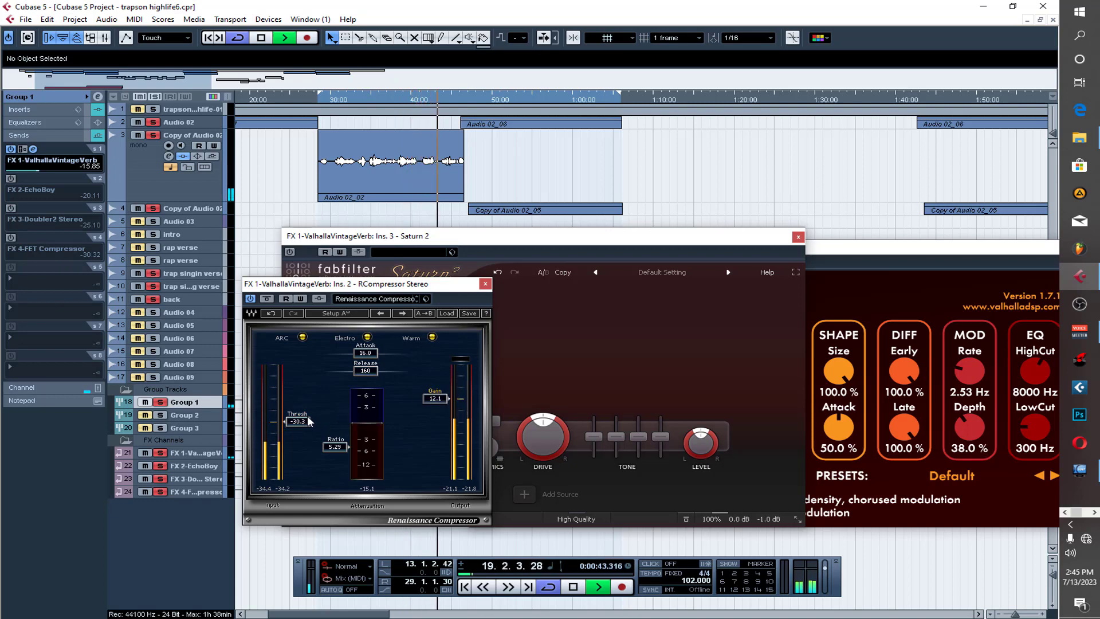
{"action": "left_click_drag", "start_coordinate": [304, 420], "coordinate": [303, 452]}
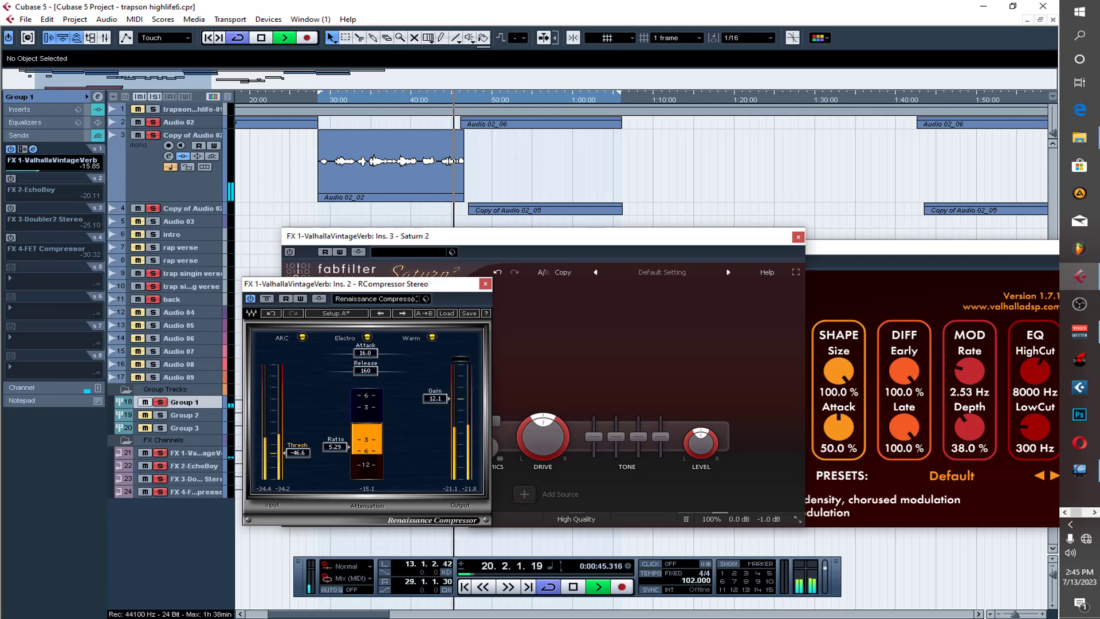
- Replay the vocals, set RCompressor's threshold to -21.5, gain to 2.5 and ratio to 5.42, and stop playback
{"action": "left_click", "coordinate": [325, 102]}
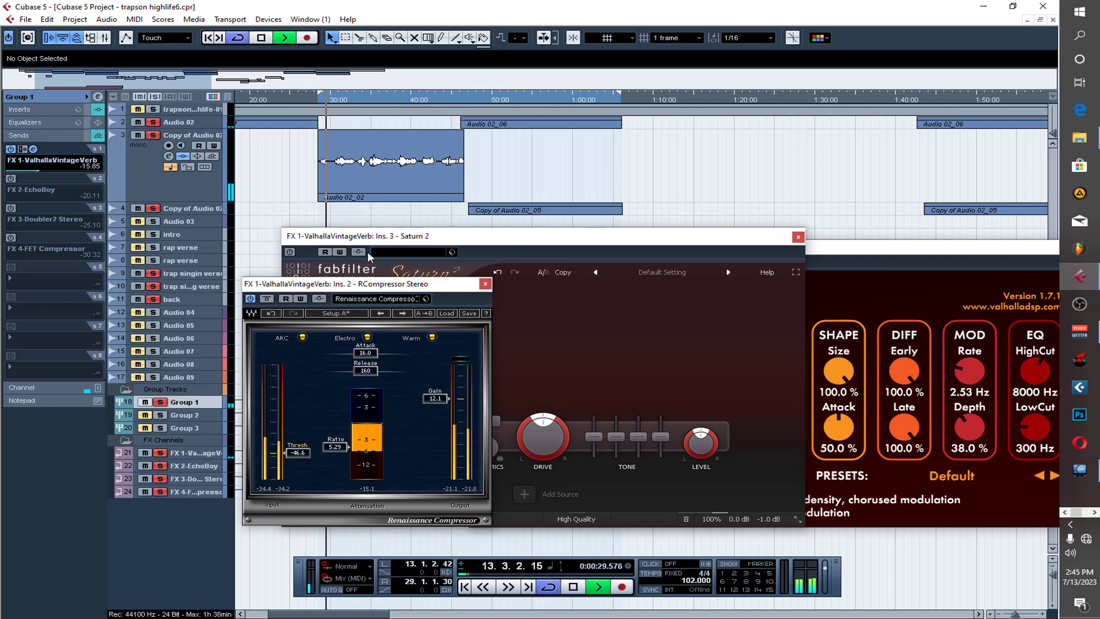
{"action": "left_click_drag", "start_coordinate": [304, 454], "coordinate": [298, 404]}
{"action": "left_click_drag", "start_coordinate": [426, 401], "coordinate": [436, 413]}
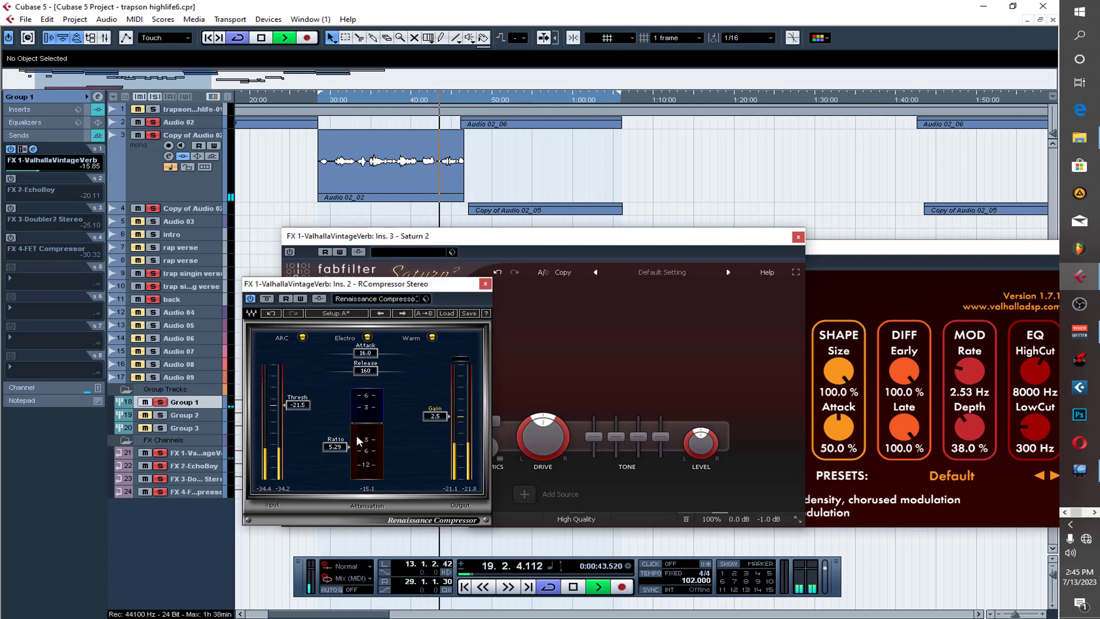
{"action": "left_click_drag", "start_coordinate": [336, 446], "coordinate": [336, 448]}
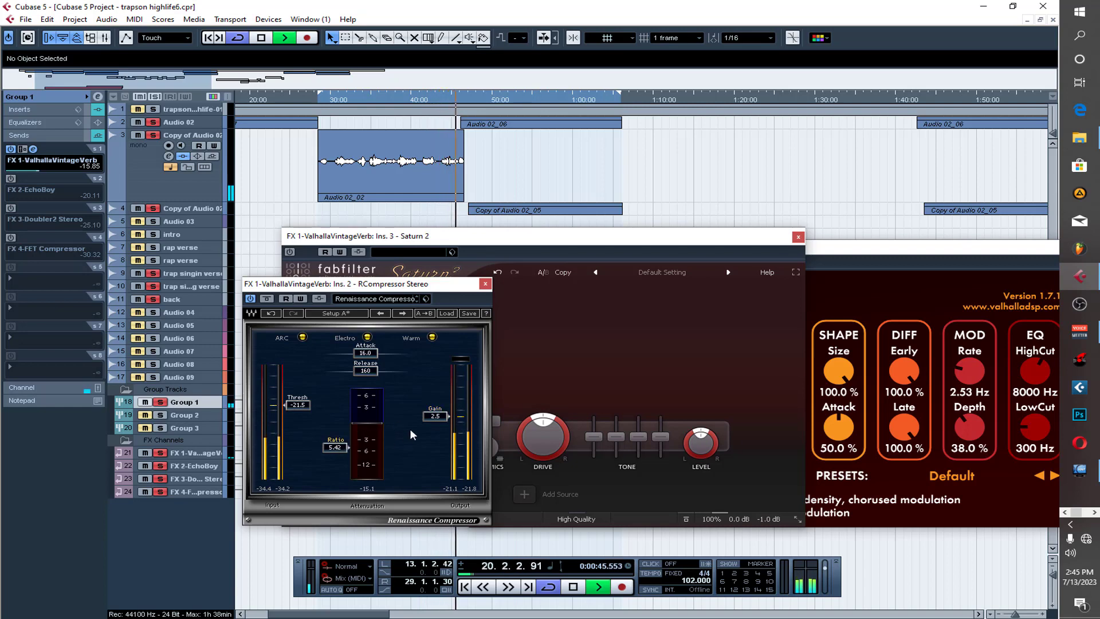
{"action": "key", "text": "space"}
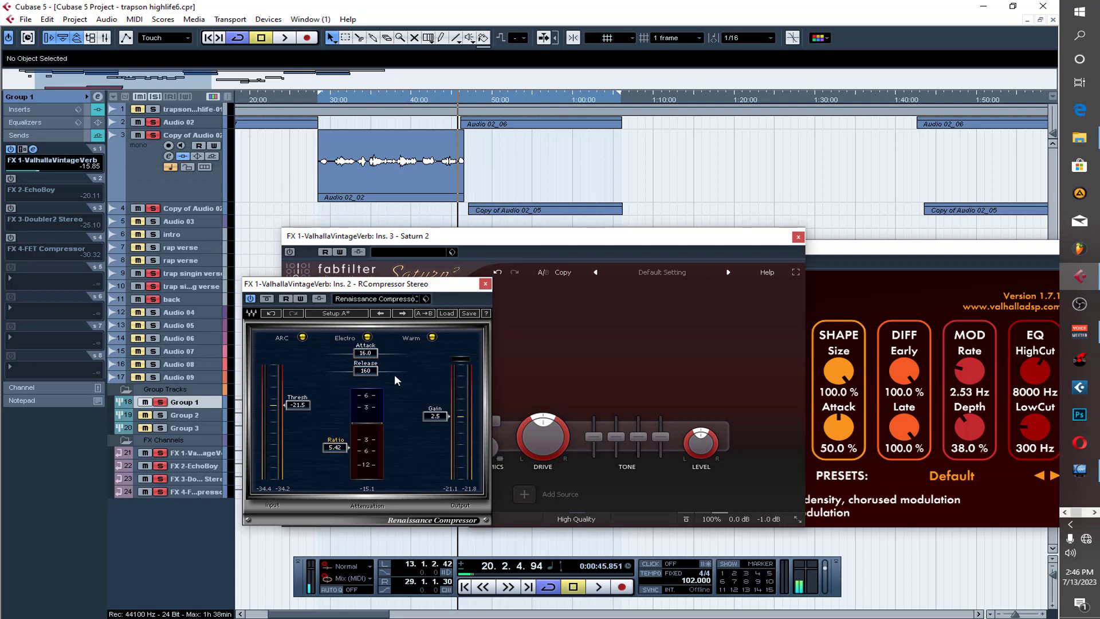
- Show the FX 1-ValhallaVintageVerb channel's inserts and play the vocals from about 31 seconds
{"action": "left_click", "coordinate": [626, 248]}
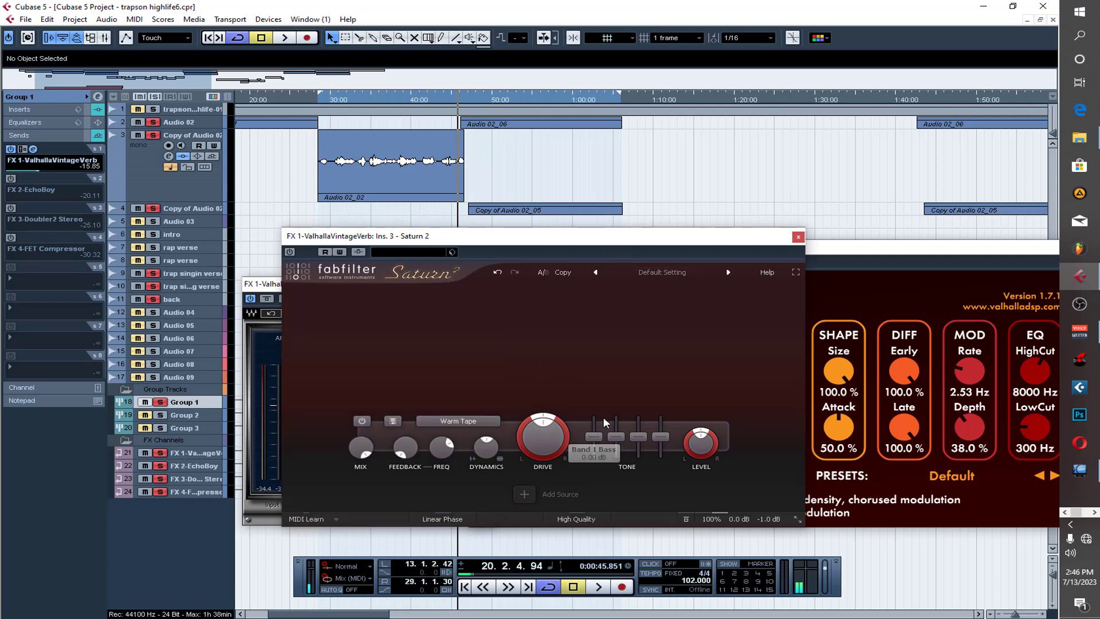
{"action": "left_click", "coordinate": [269, 289]}
{"action": "left_click", "coordinate": [205, 457]}
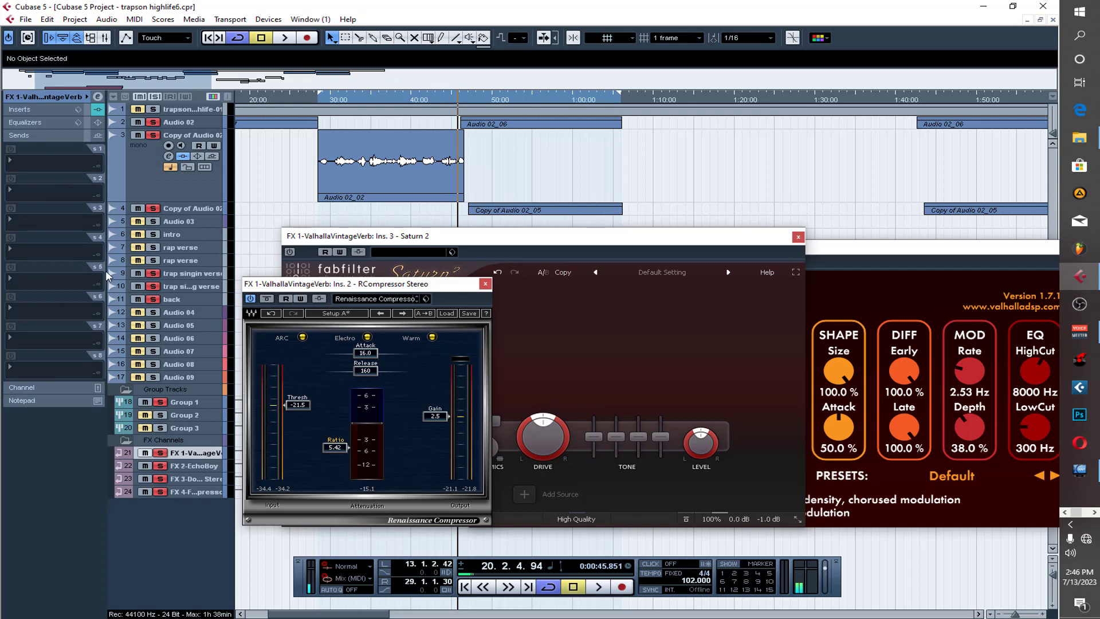
{"action": "left_click", "coordinate": [40, 109]}
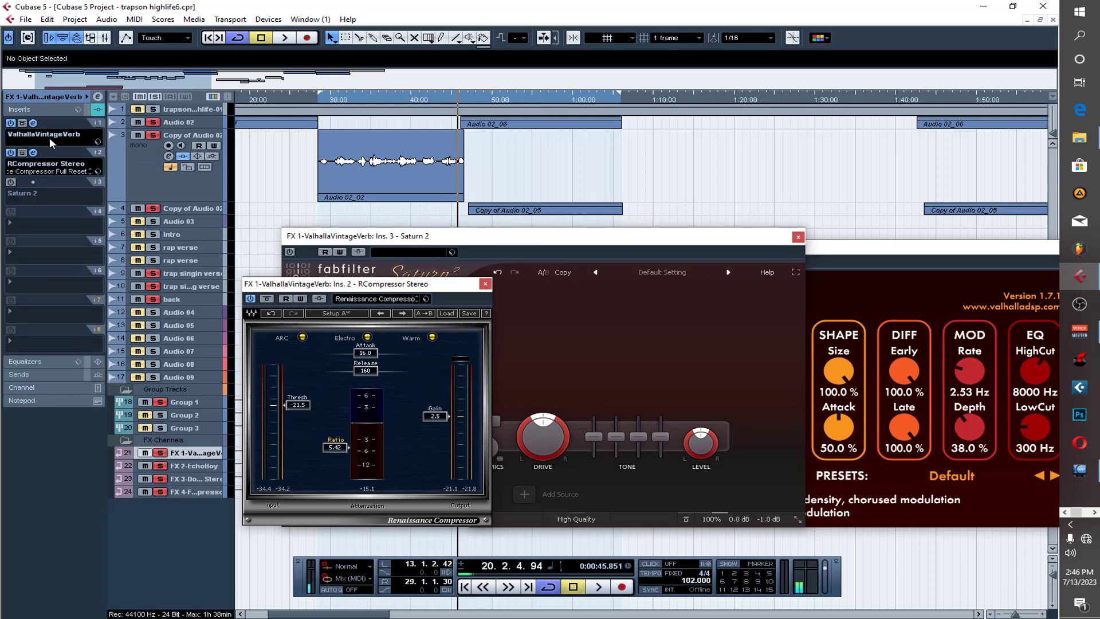
{"action": "left_click", "coordinate": [338, 101]}
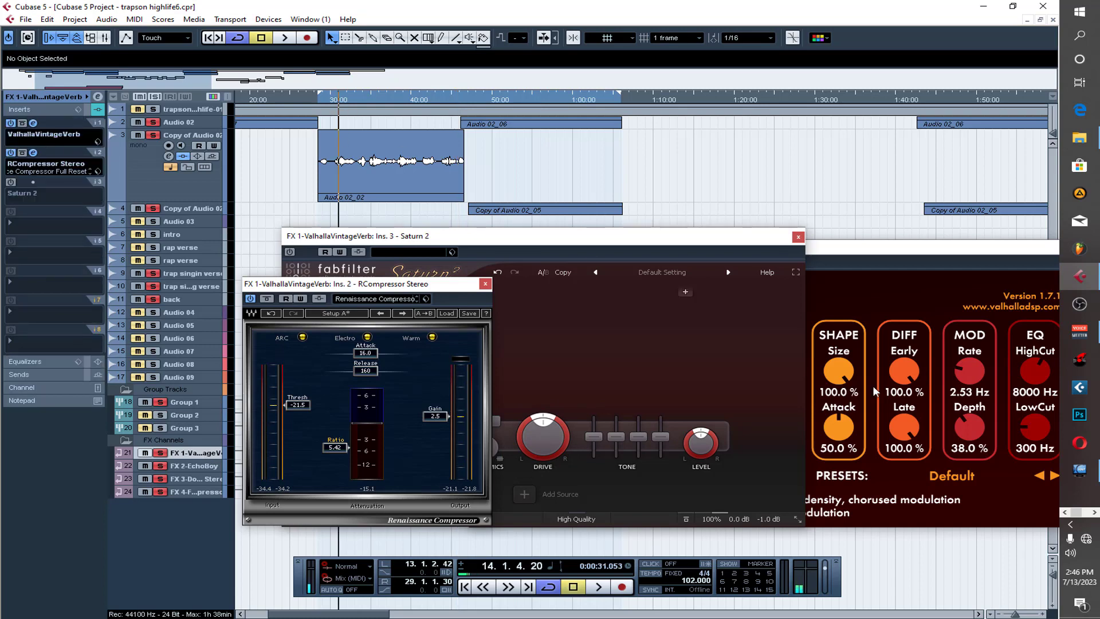
{"action": "key", "text": "space"}
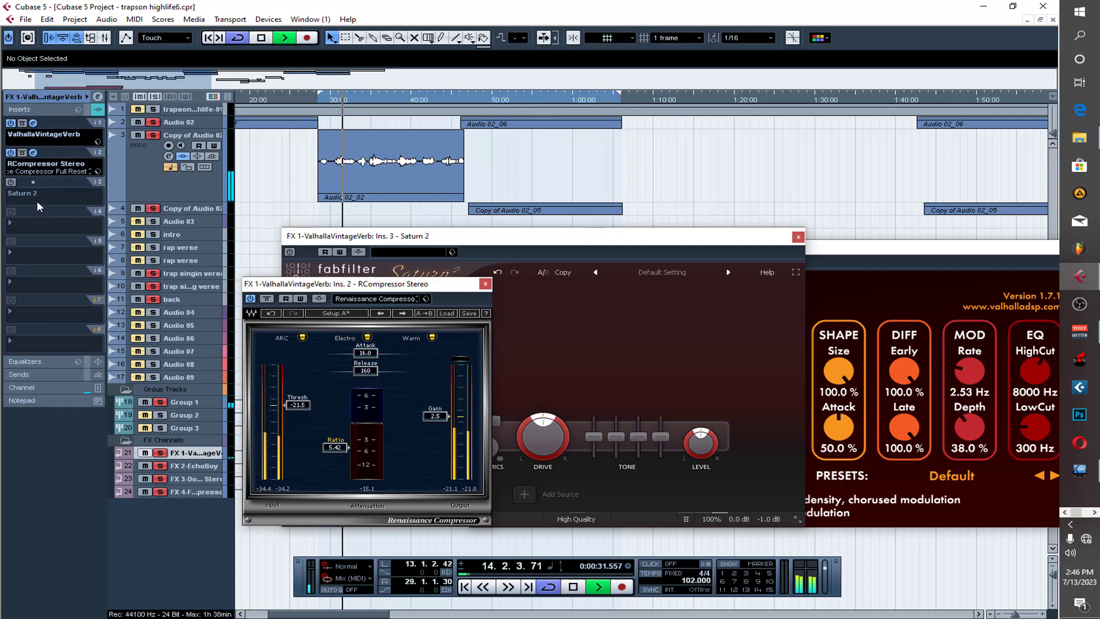
- Turn Saturn 2 back on in the third insert slot and set its Band 1 Drive to about 80%
{"action": "left_click", "coordinate": [11, 182]}
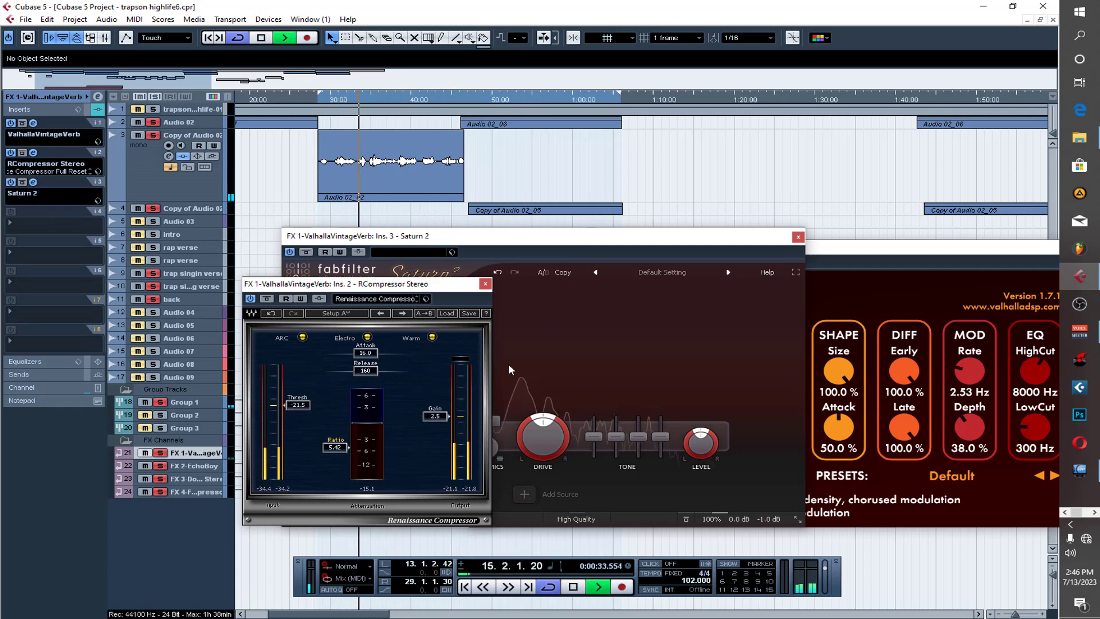
{"action": "left_click", "coordinate": [545, 435]}
{"action": "left_click_drag", "start_coordinate": [546, 434], "coordinate": [560, 439]}
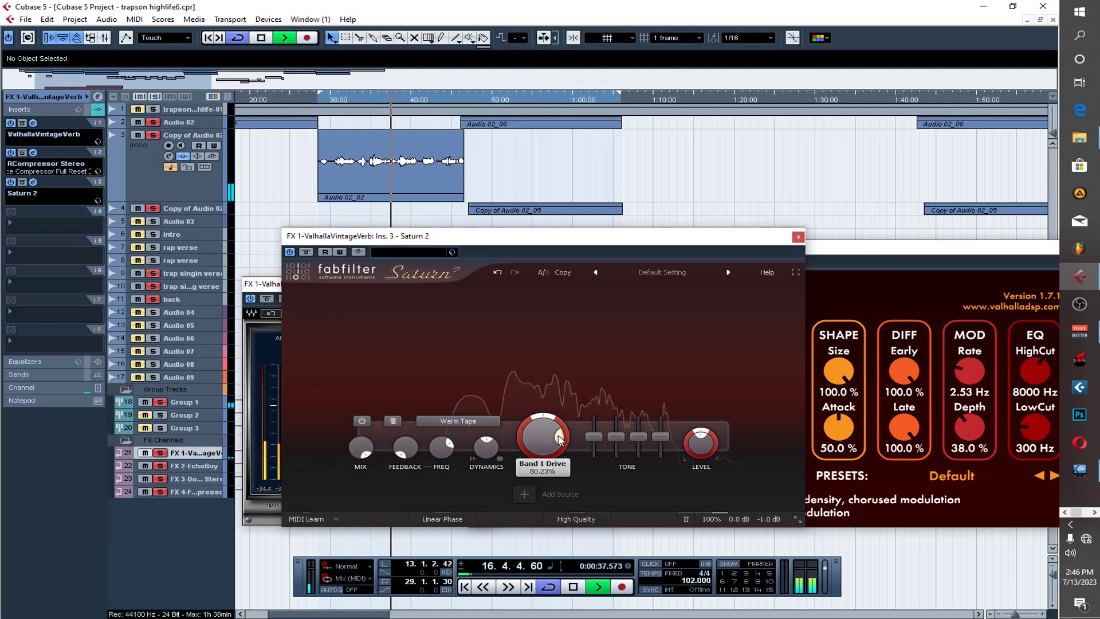
- Set RCompressor's threshold to -24.3 and gain to 4.0, and replay the vocals from about 30 seconds
{"action": "left_click", "coordinate": [265, 288]}
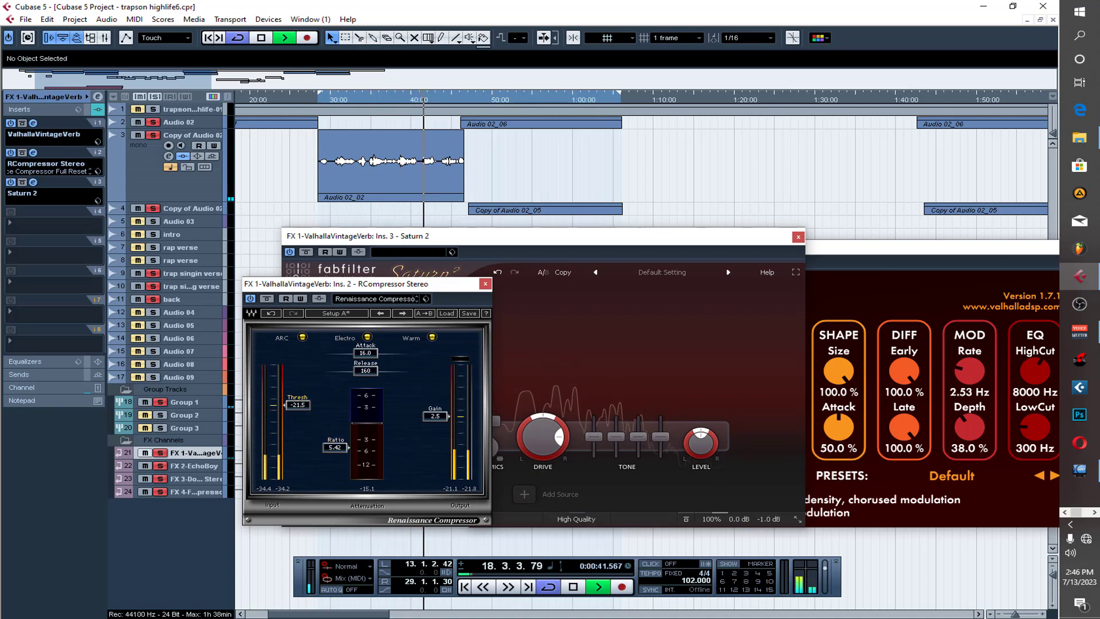
{"action": "left_click_drag", "start_coordinate": [308, 403], "coordinate": [308, 407]}
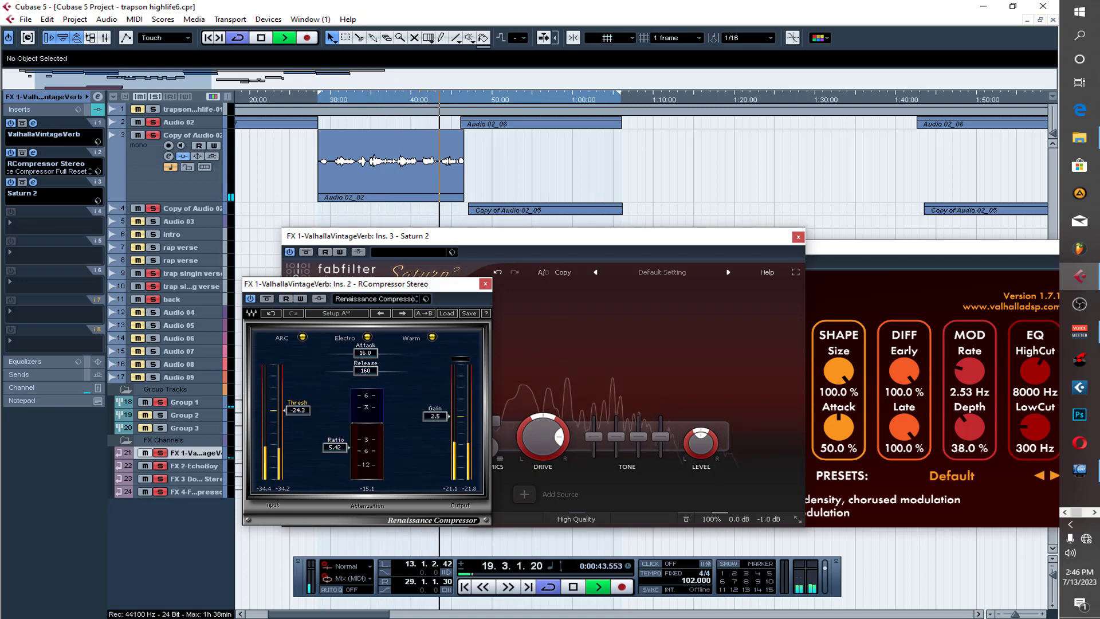
{"action": "left_click_drag", "start_coordinate": [437, 414], "coordinate": [438, 408]}
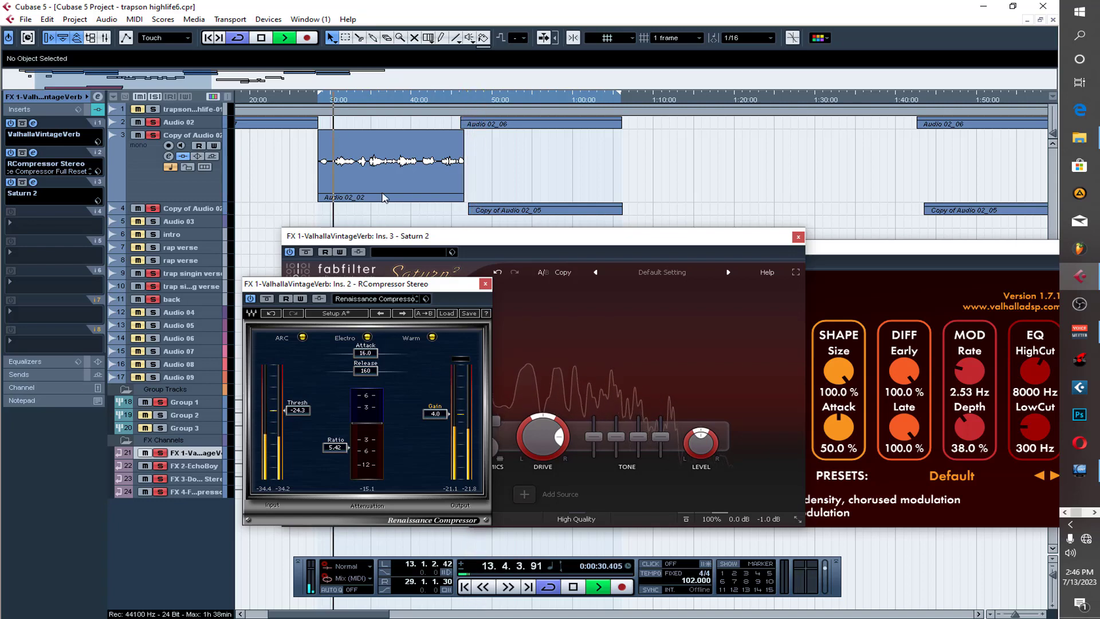
{"action": "left_click", "coordinate": [333, 124]}
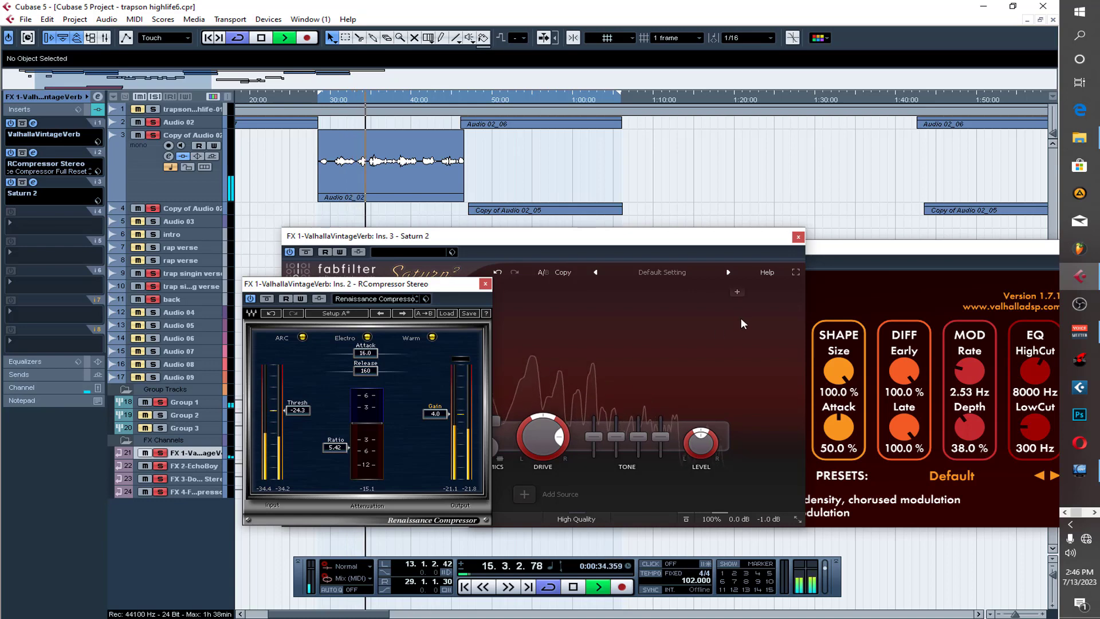
- Set ValhallaVintageVerb's decay to 2.21 s and replay the vocals from about 30 seconds
{"action": "left_click", "coordinate": [854, 252]}
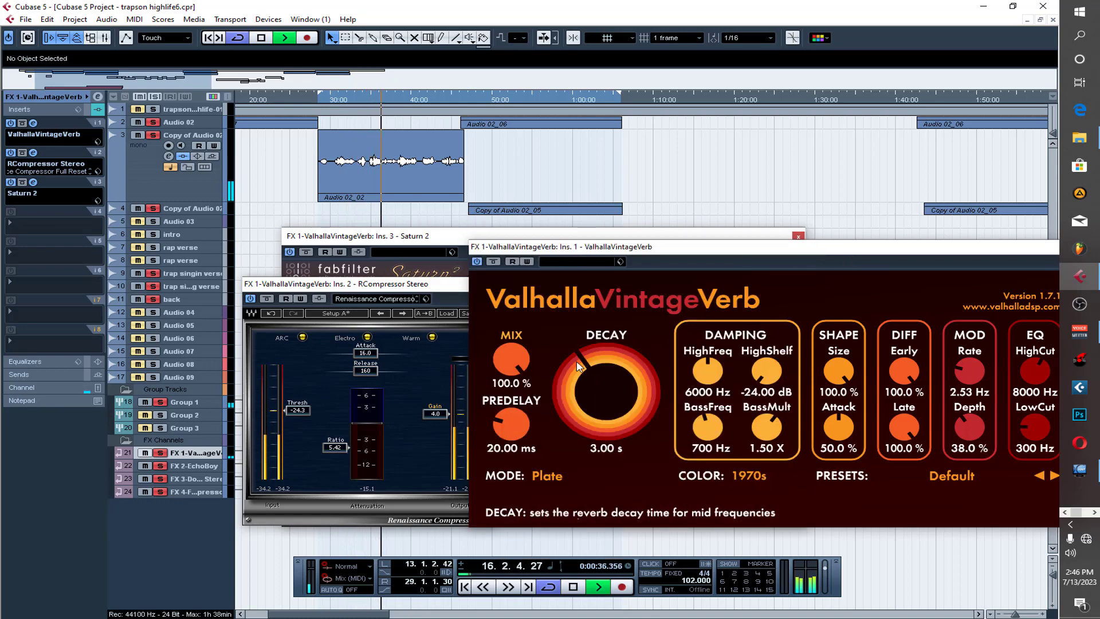
{"action": "mouse_move", "coordinate": [577, 367]}
{"action": "left_mouse_down"}
{"action": "mouse_move", "coordinate": [575, 378]}
{"action": "mouse_move", "coordinate": [569, 351]}
{"action": "mouse_move", "coordinate": [569, 359]}
{"action": "left_mouse_up"}
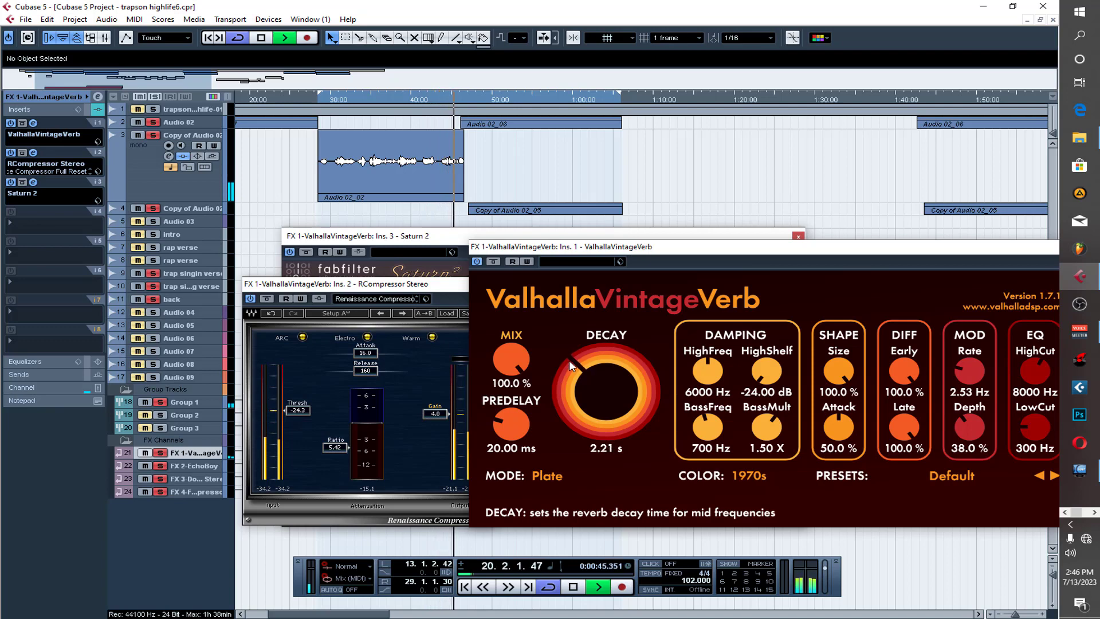
{"action": "left_click", "coordinate": [337, 102]}
- Set RCompressor's gain to 8.1 and unmute the trapson highlife-01 track while the vocals play
{"action": "left_click", "coordinate": [429, 369]}
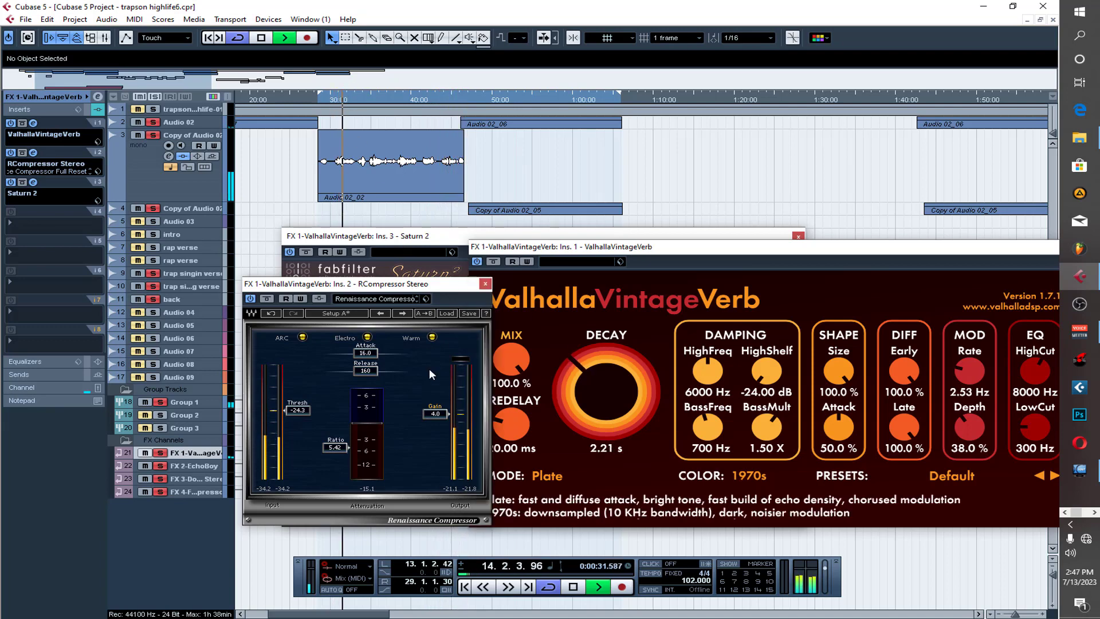
{"action": "left_click_drag", "start_coordinate": [435, 415], "coordinate": [434, 403]}
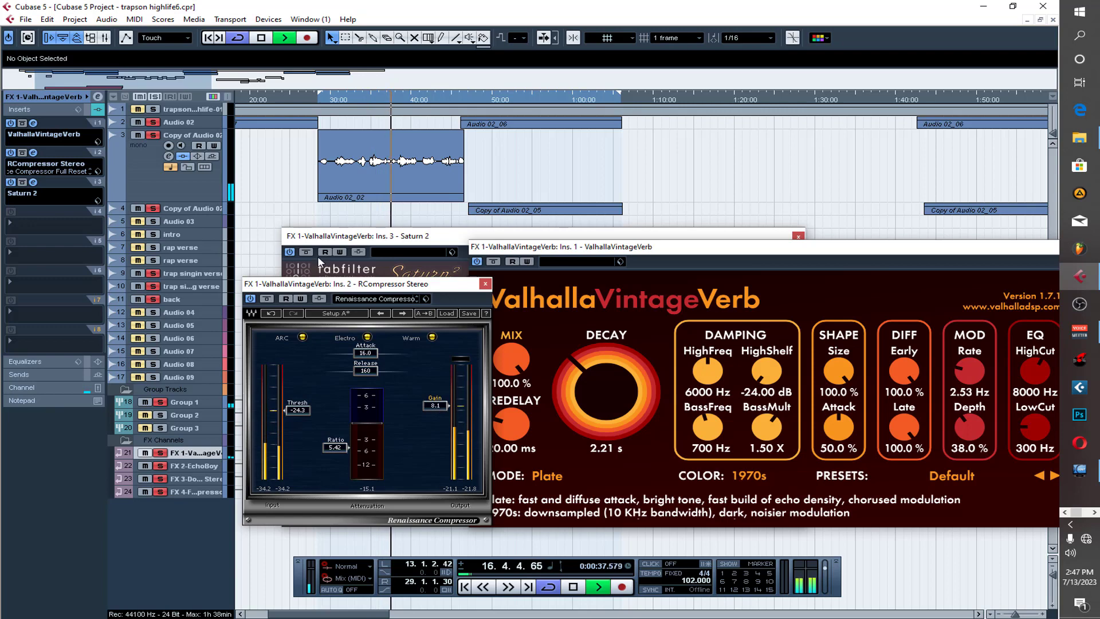
{"action": "left_click", "coordinate": [139, 109]}
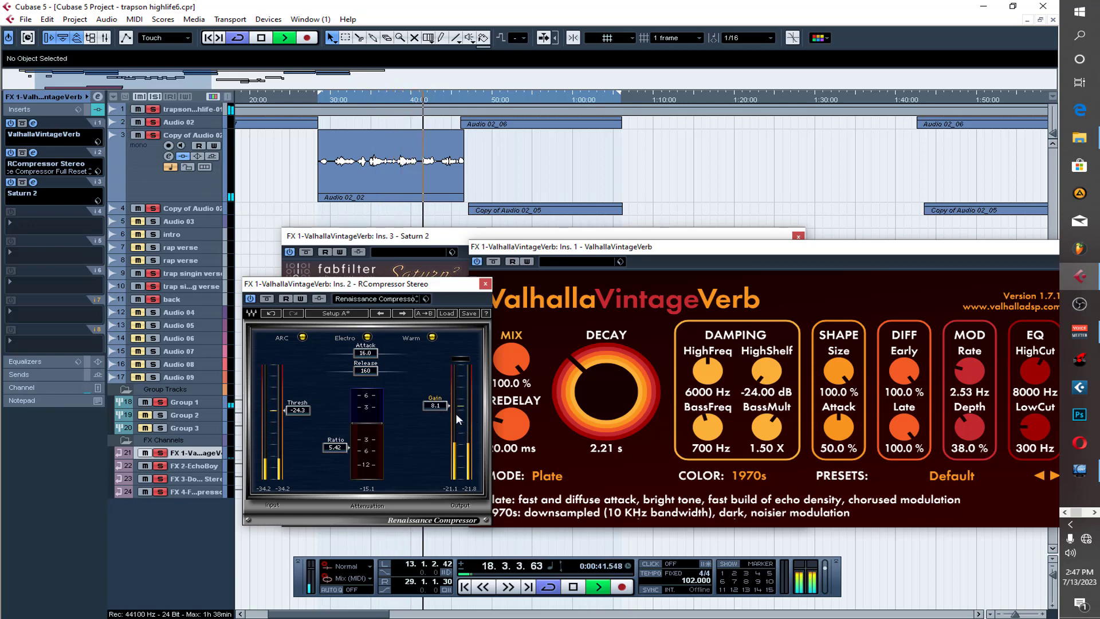
- Set RCompressor's gain to 2.3, replay from about 30 seconds, and reduce Saturn 2's Band 1 Drive to about 49%
{"action": "left_click_drag", "start_coordinate": [439, 403], "coordinate": [438, 414]}
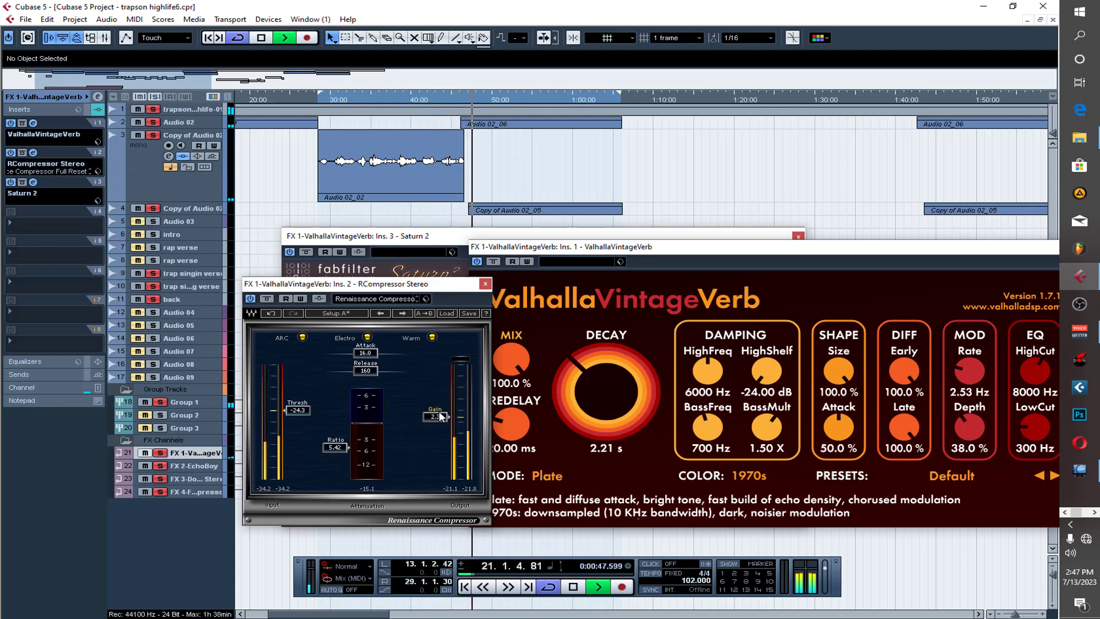
{"action": "left_click", "coordinate": [335, 100]}
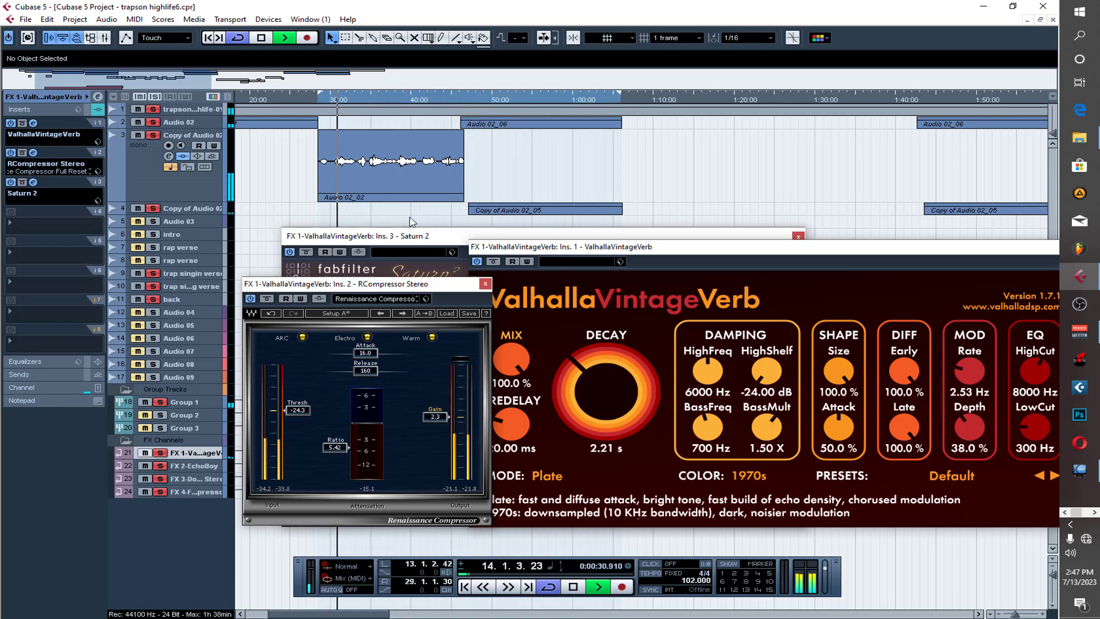
{"action": "left_click", "coordinate": [421, 236]}
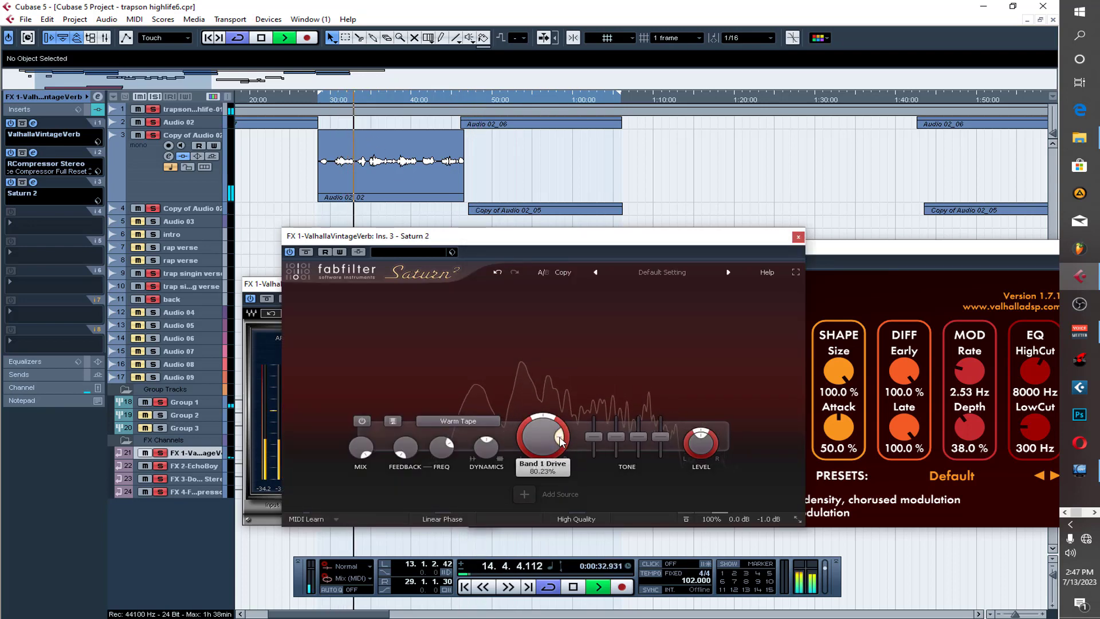
{"action": "left_click_drag", "start_coordinate": [559, 437], "coordinate": [553, 372]}
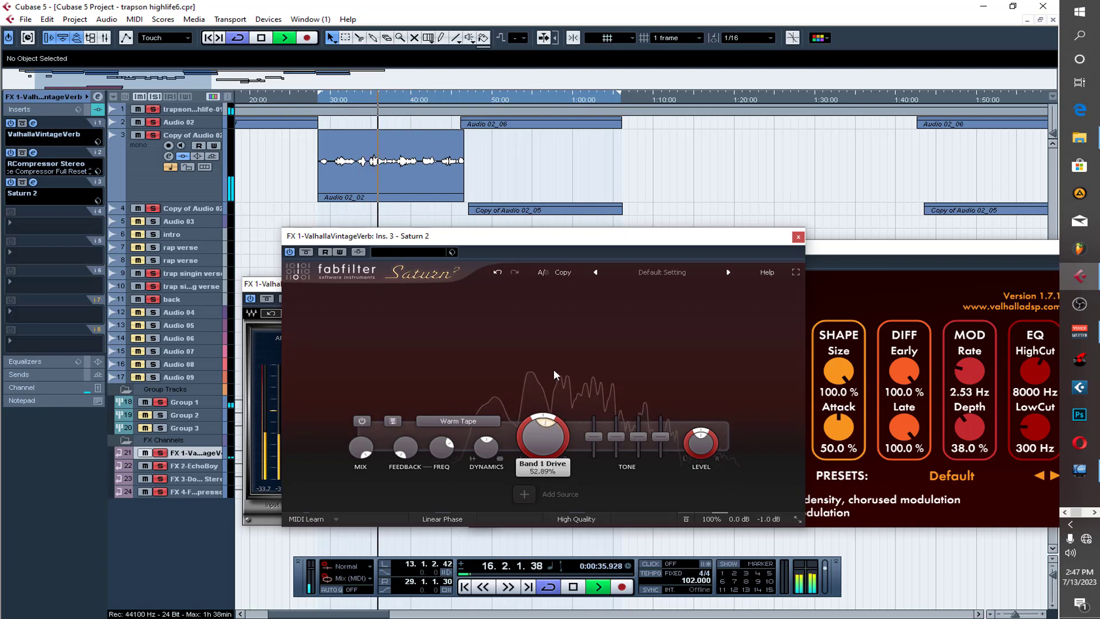
- Set RCompressor's gain to 3.0 and stop playback
{"action": "left_click", "coordinate": [265, 284]}
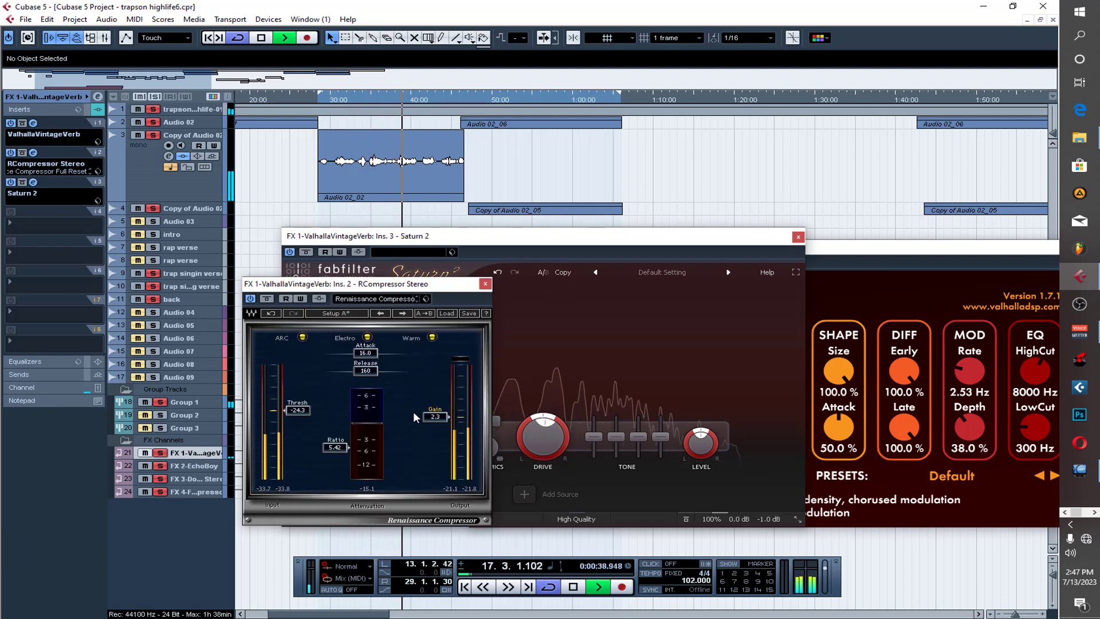
{"action": "left_click_drag", "start_coordinate": [436, 416], "coordinate": [436, 417]}
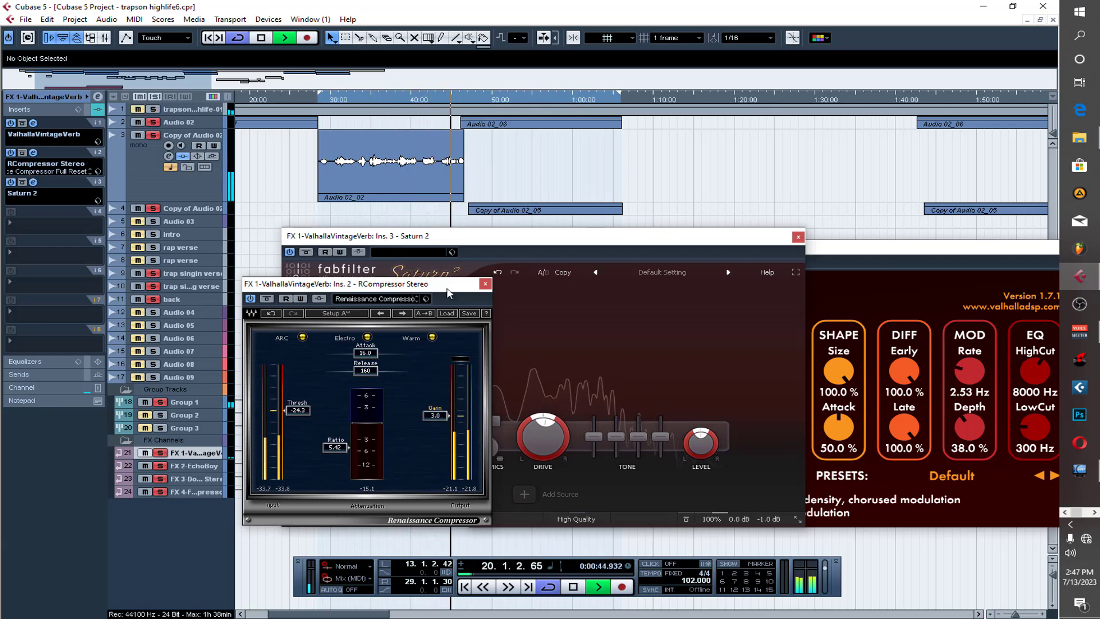
{"action": "key", "text": "space"}
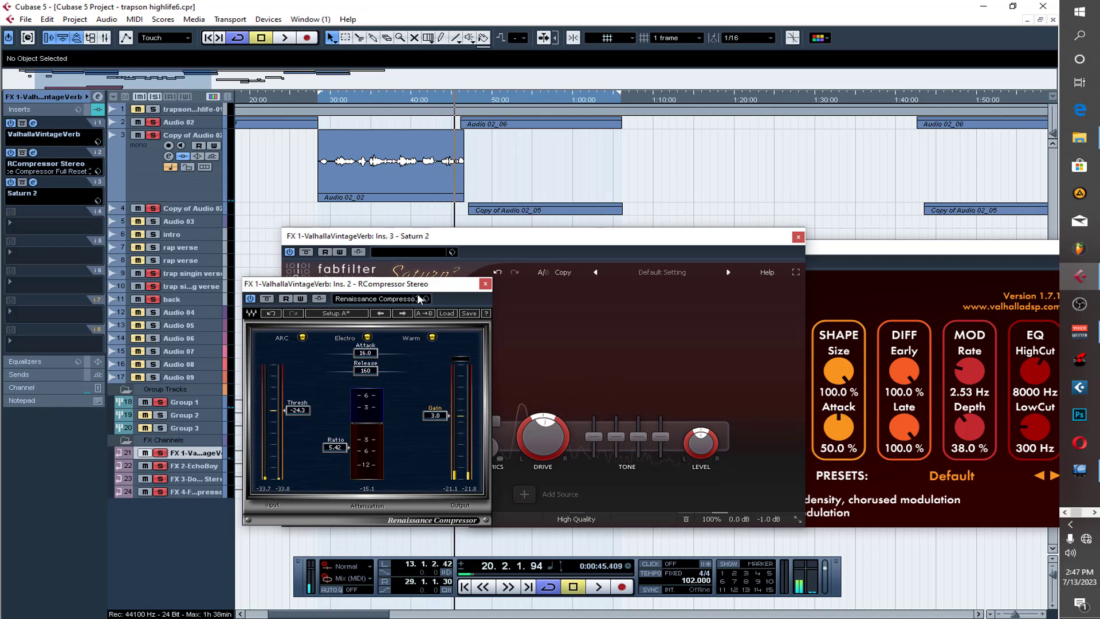
- Remove RCompressor from the FX 1 channel's second insert slot, move Saturn 2 into that slot, and close its window
{"action": "left_click", "coordinate": [48, 167]}
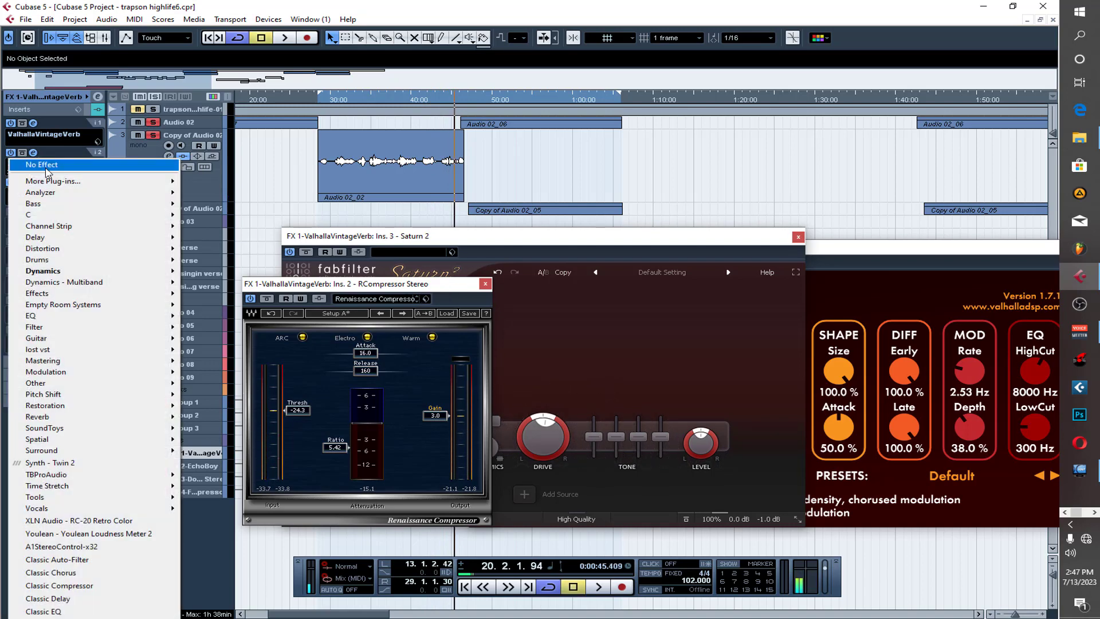
{"action": "left_click", "coordinate": [48, 166]}
{"action": "left_click", "coordinate": [508, 365]}
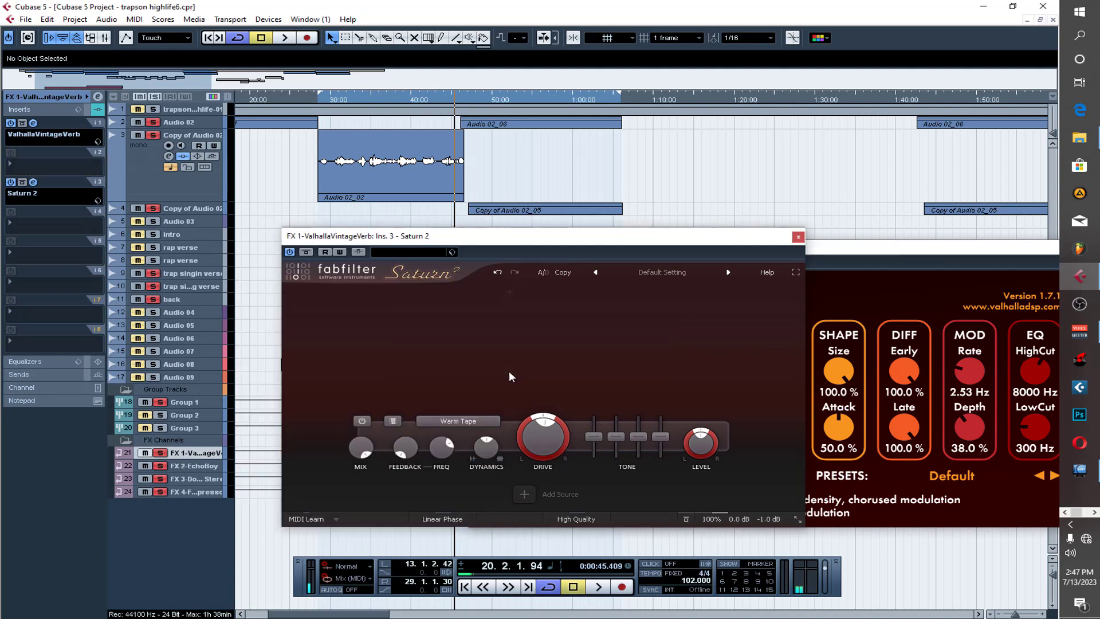
{"action": "left_click_drag", "start_coordinate": [97, 169], "coordinate": [97, 165]}
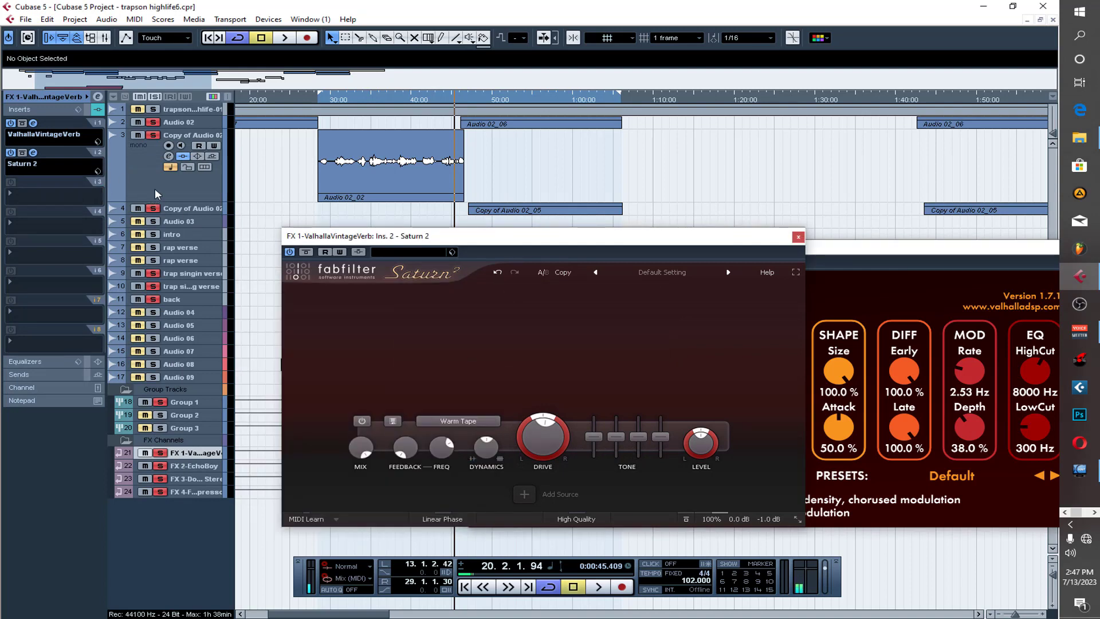
{"action": "mouse_move", "coordinate": [543, 430]}
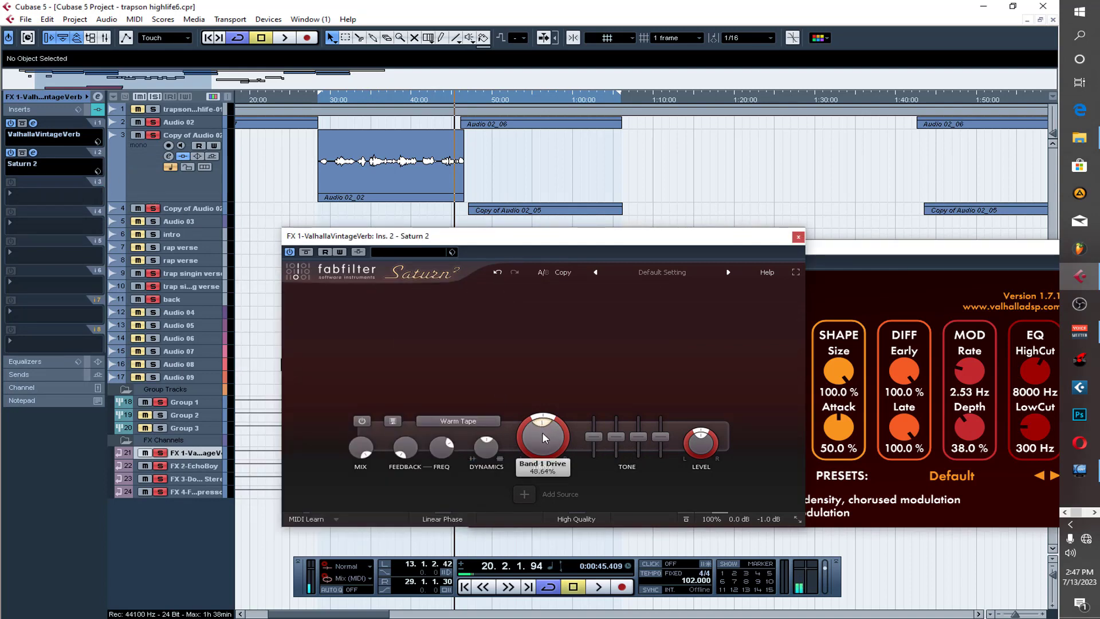
{"action": "scroll", "coordinate": [542, 431], "scroll_direction": "down", "scroll_amount": 2}
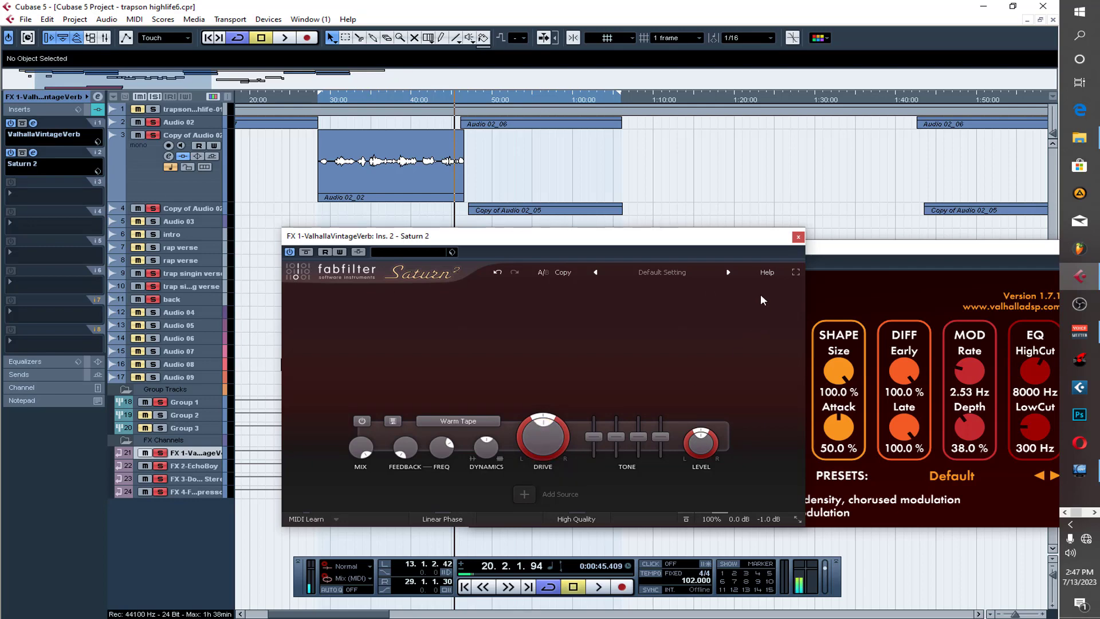
{"action": "left_click", "coordinate": [797, 237]}
- Set ValhallaVintageVerb's decay to 3 s and close the plug-in window
{"action": "left_click_drag", "start_coordinate": [803, 252], "coordinate": [653, 251]}
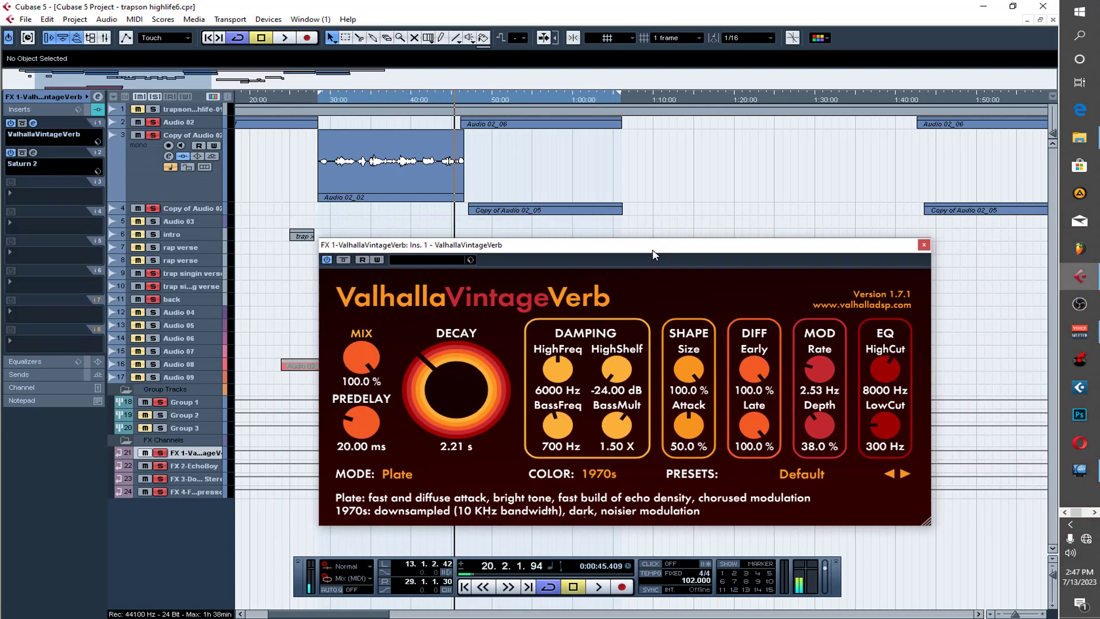
{"action": "left_click", "coordinate": [445, 449]}
{"action": "type", "text": "3"}
{"action": "key", "text": "Return"}
{"action": "left_click", "coordinate": [924, 246]}
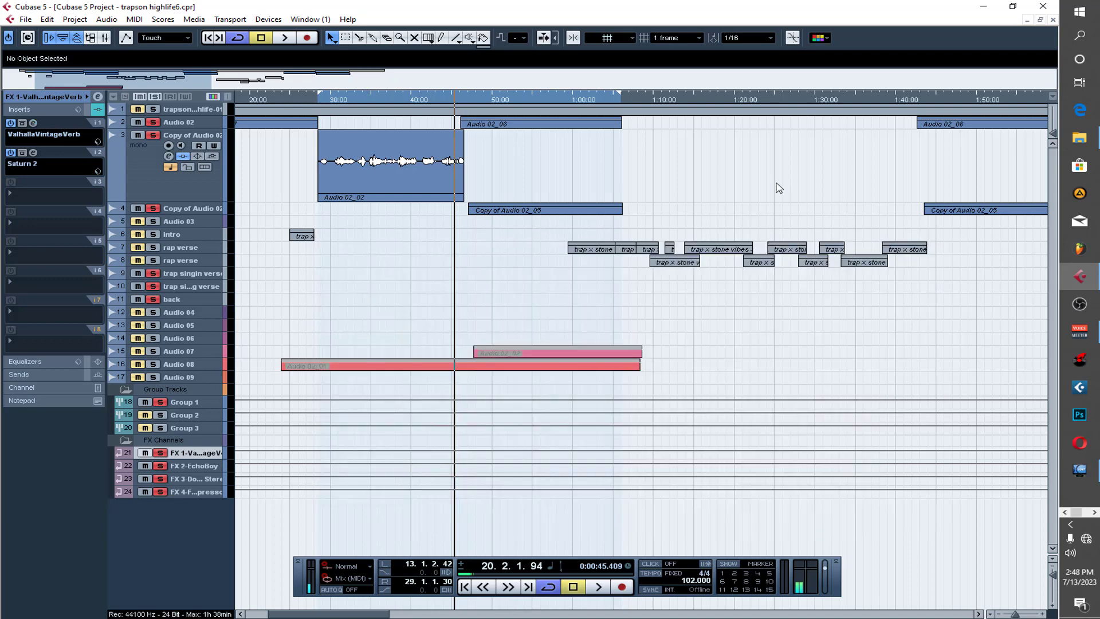
- Widen the project view to show the whole song and display the Group 1 channel's settings
{"action": "left_click_drag", "start_coordinate": [330, 87], "coordinate": [232, 90]}
{"action": "left_click_drag", "start_coordinate": [598, 87], "coordinate": [765, 85]}
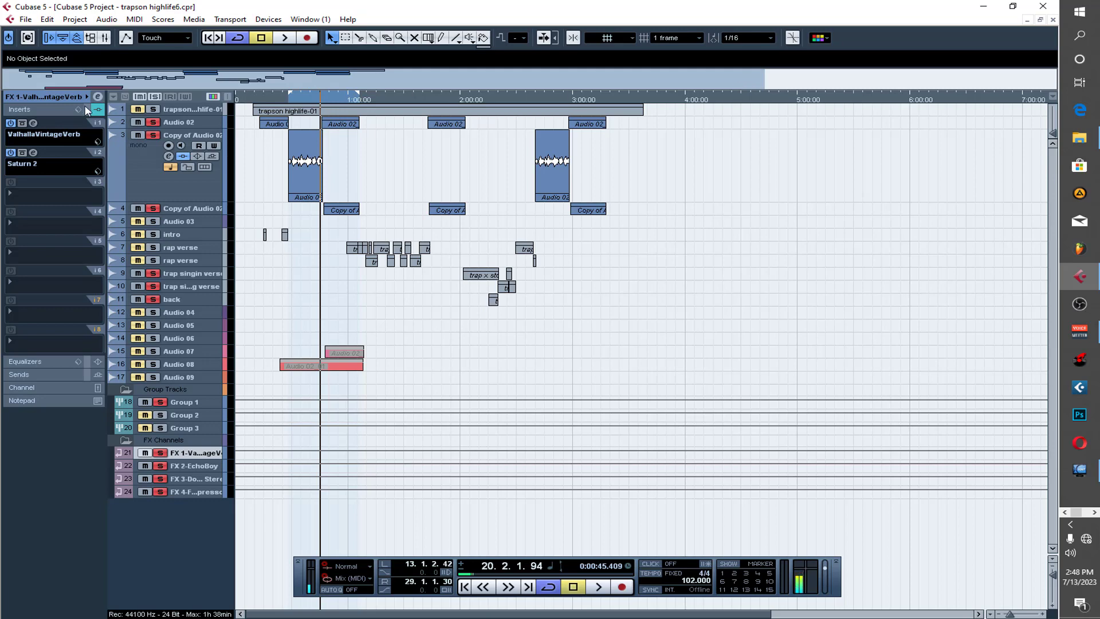
{"action": "left_click", "coordinate": [50, 97]}
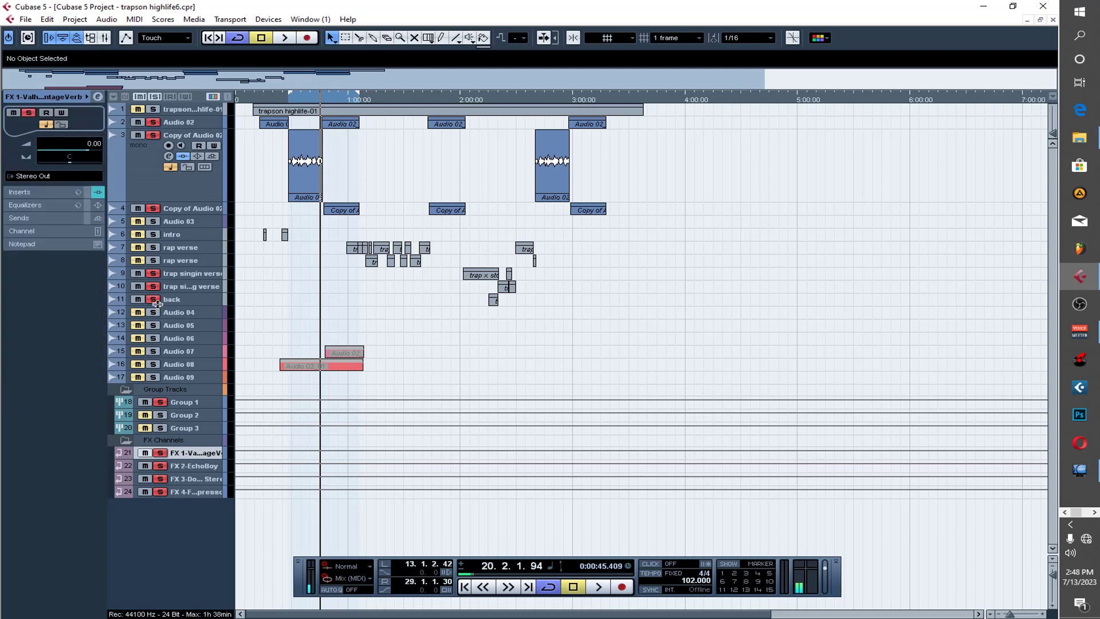
{"action": "left_click", "coordinate": [198, 402]}
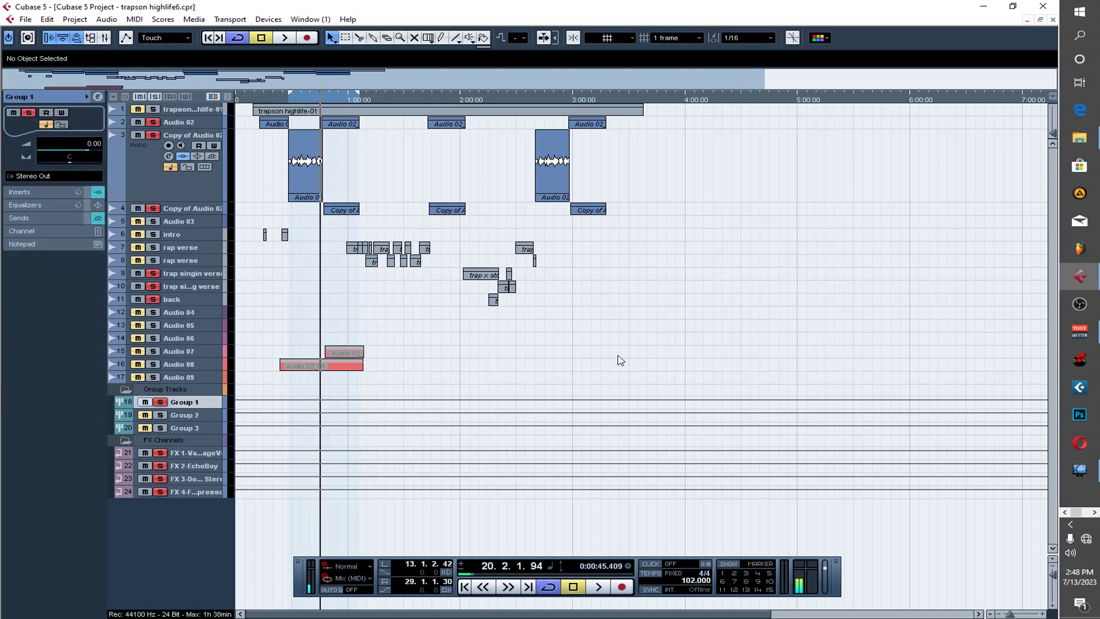